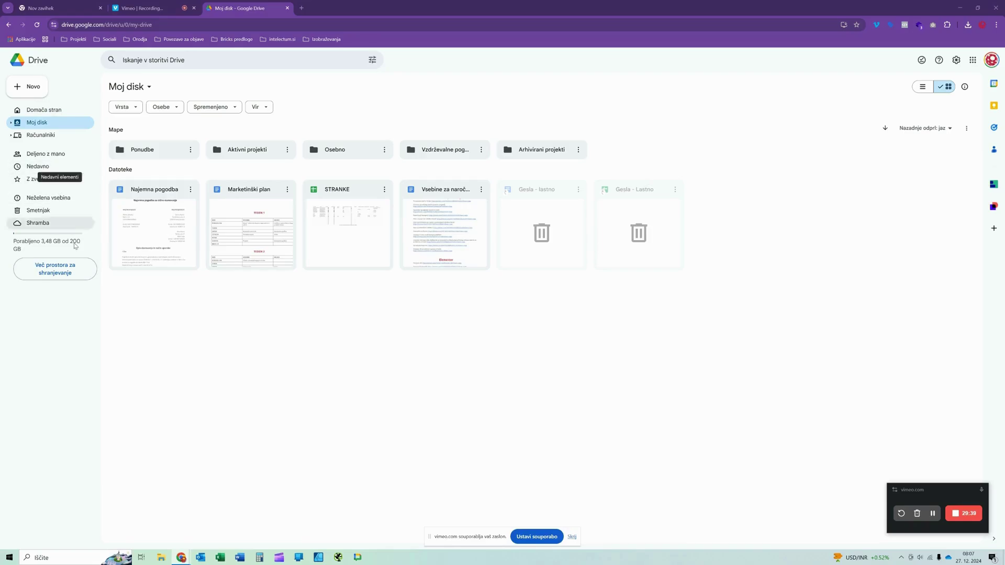
# - Open the Domača stran page and search Drive for "modna"
pyautogui.moveTo(146, 153)
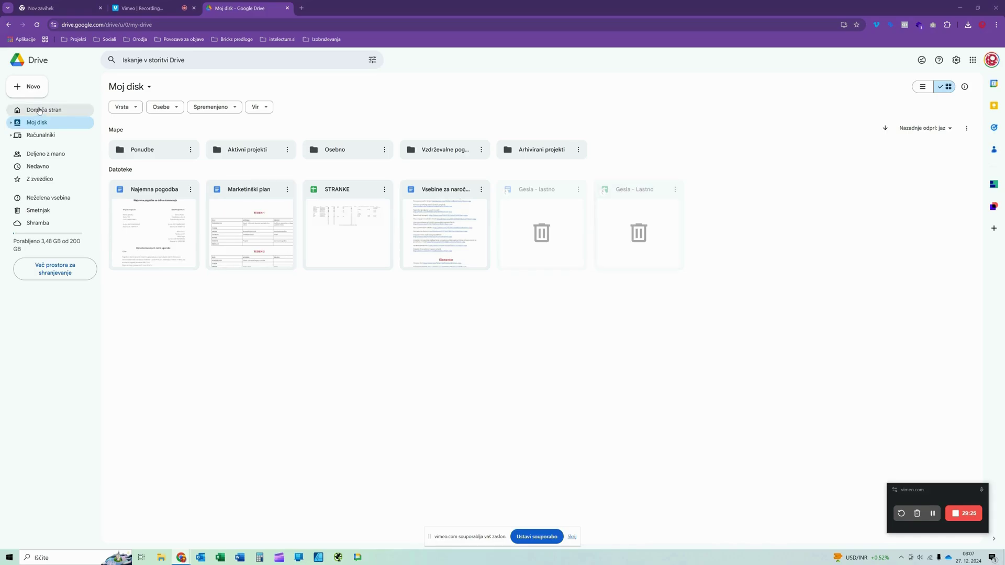
pyautogui.click(39, 111)
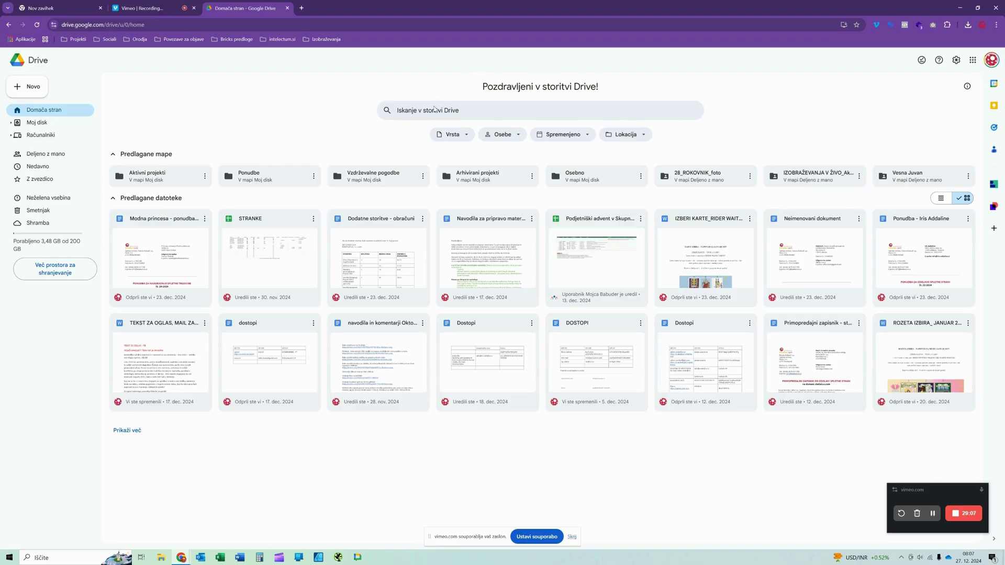
pyautogui.click(431, 111)
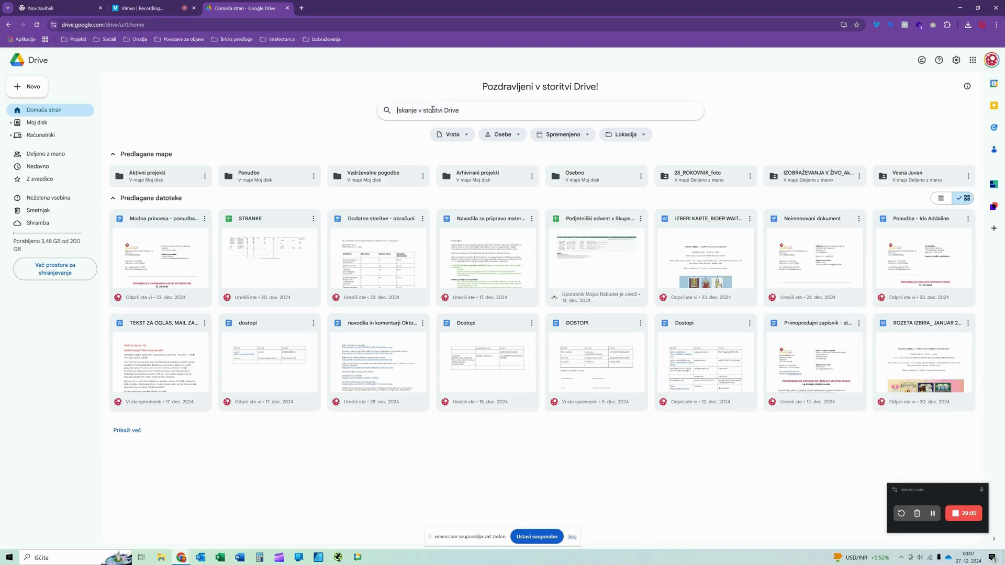
pyautogui.write('modna')
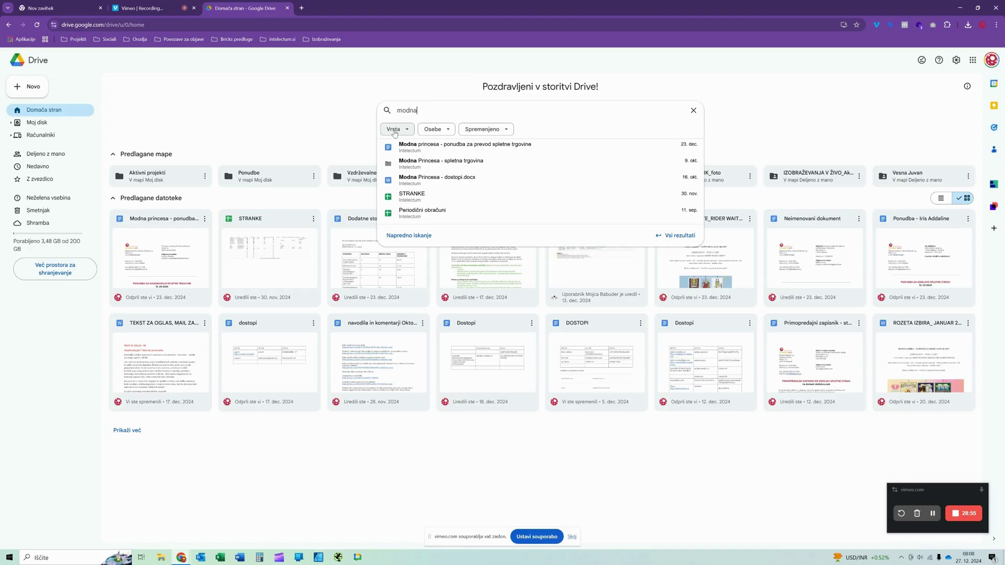
# - Examine the Vrsta, Osebe, Spremenjeno and Lokacija filter options on the Drive home page, clearing the search query along the way
pyautogui.click(399, 131)
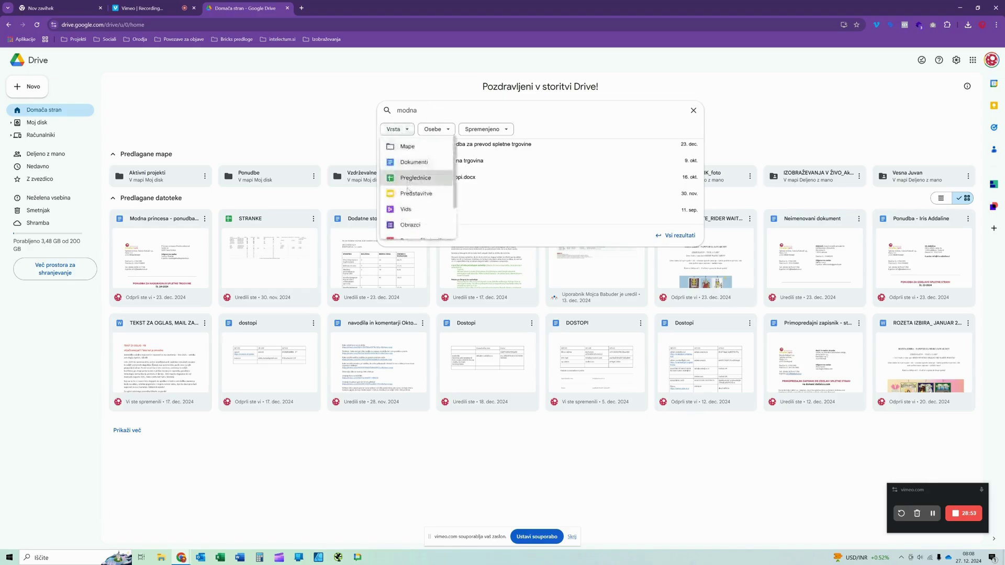
pyautogui.click(391, 132)
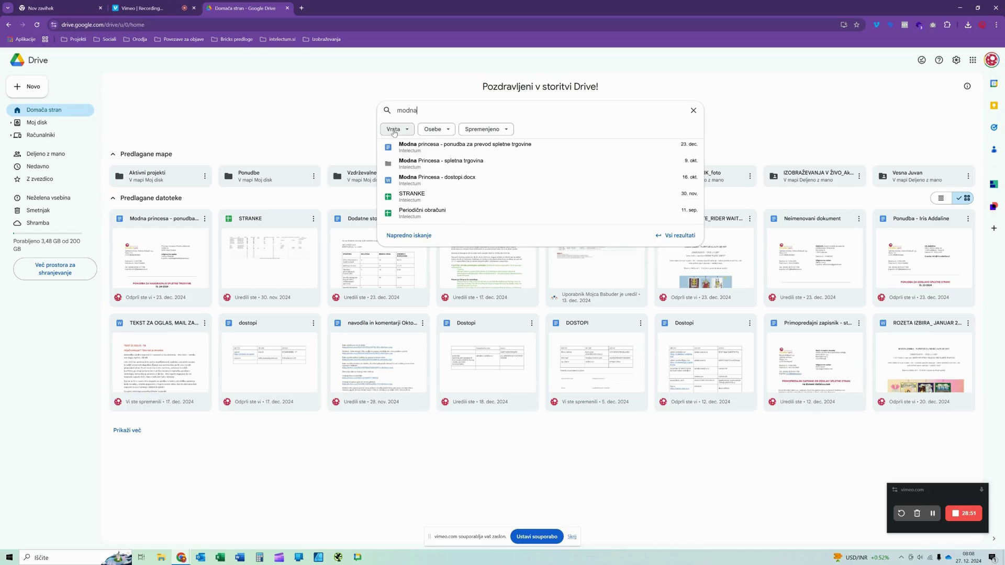
pyautogui.click(391, 131)
pyautogui.scroll(-1, 416, 192)
pyautogui.scroll(2, 417, 191)
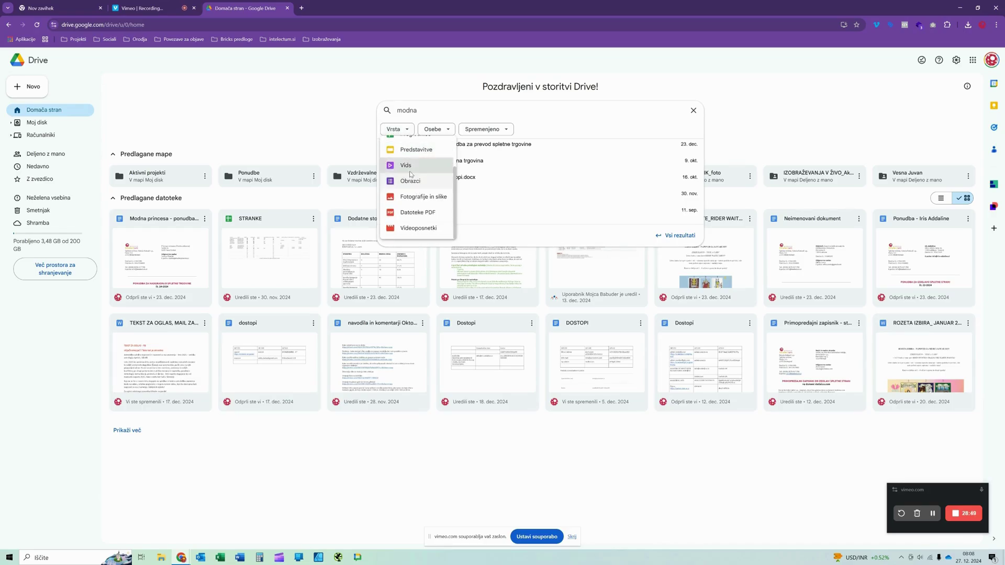
pyautogui.click(430, 129)
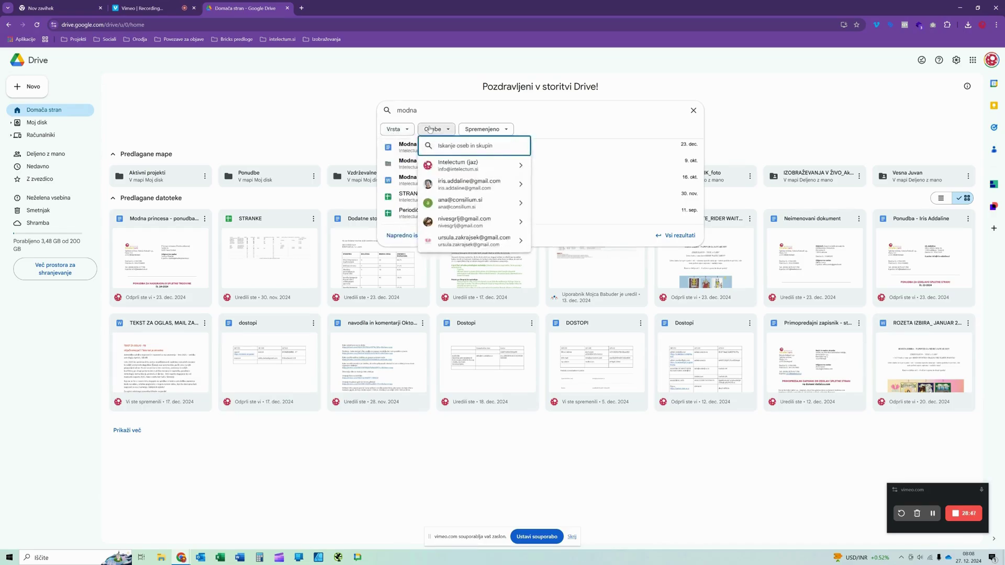
pyautogui.click(482, 129)
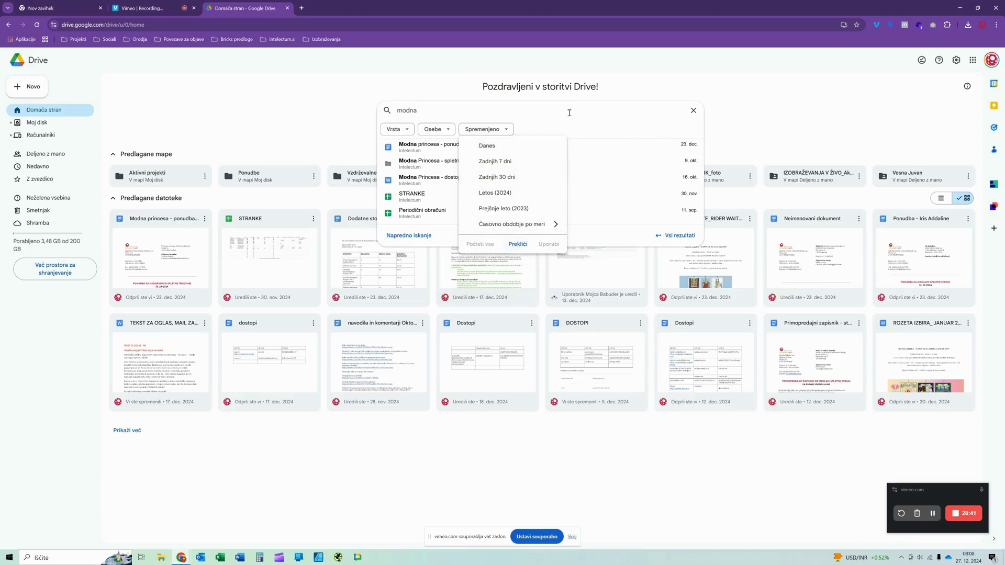
pyautogui.click(568, 111)
pyautogui.click(693, 110)
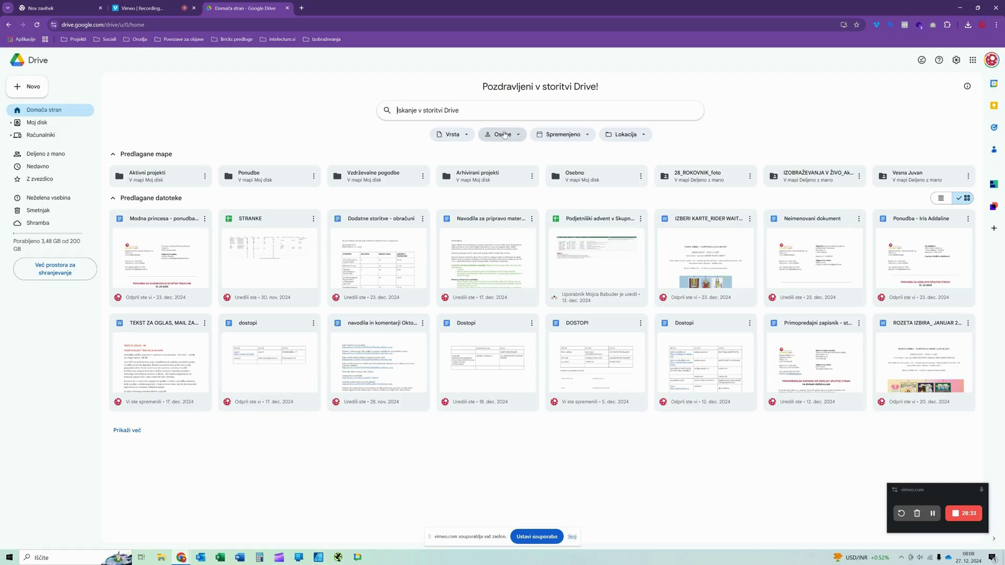
pyautogui.click(621, 134)
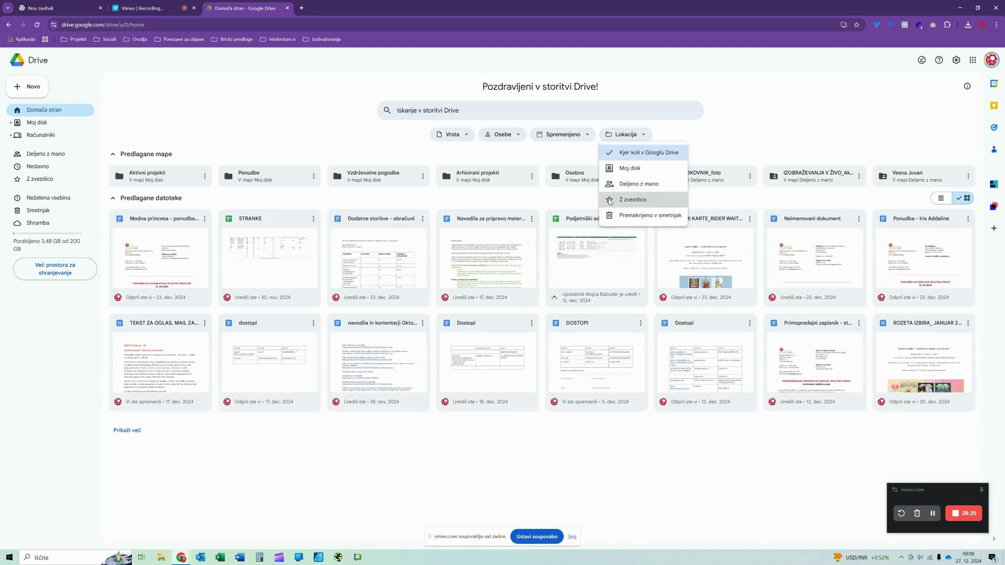
pyautogui.click(290, 102)
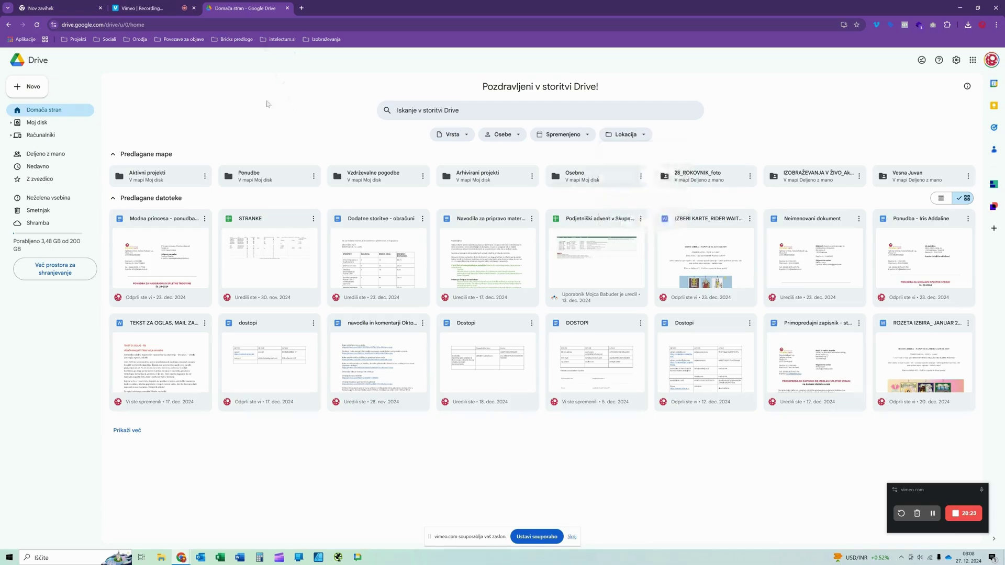
# - Expand the Moj disk folder tree, view the contents of the Arhivirani projekti folder and return to Moj disk
pyautogui.click(45, 126)
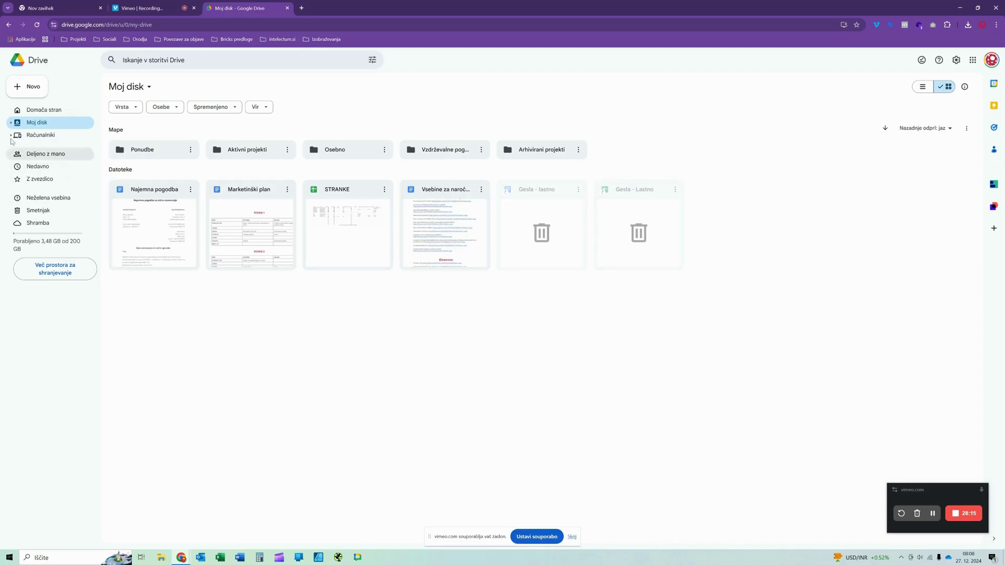
pyautogui.click(11, 123)
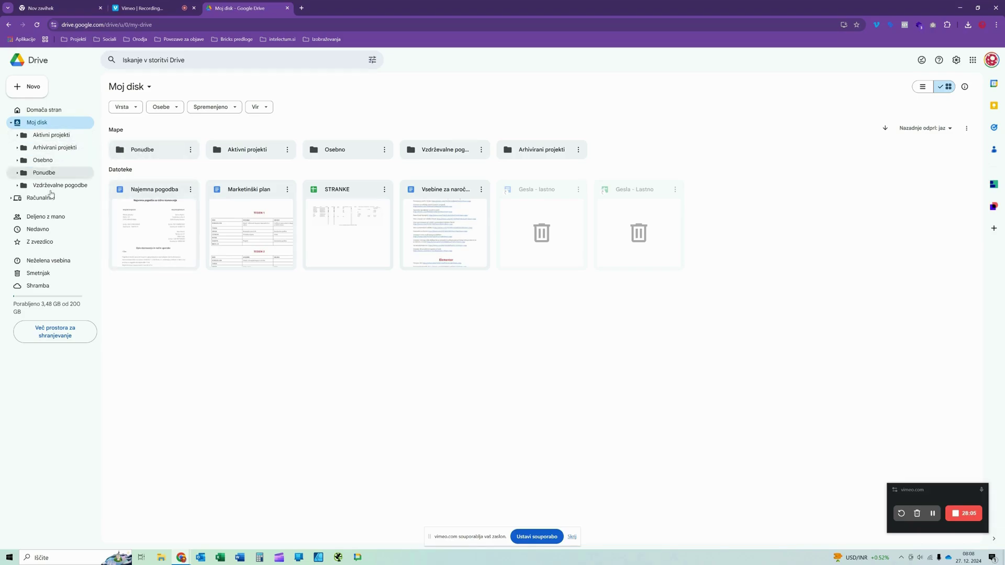
pyautogui.doubleClick(530, 155)
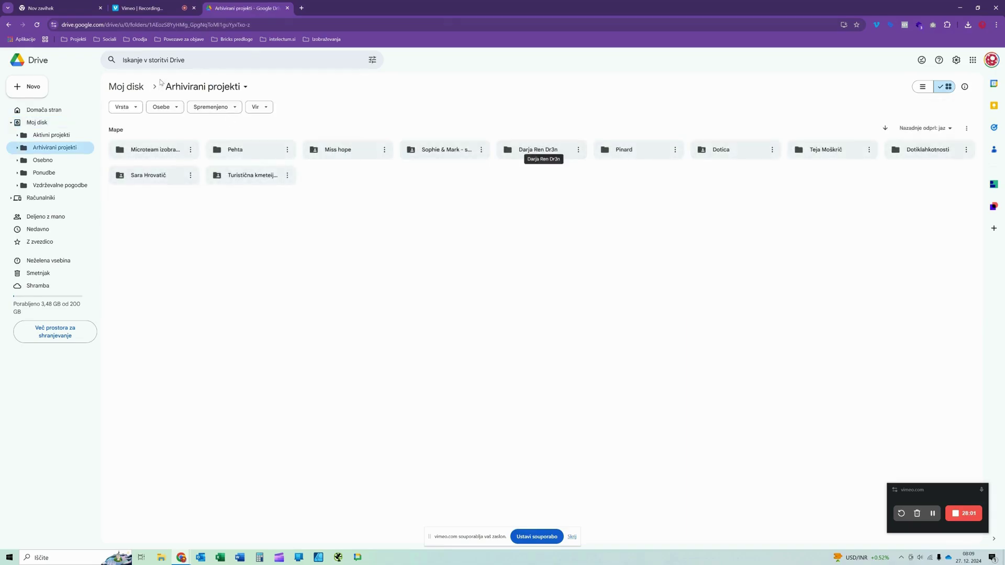
pyautogui.click(126, 87)
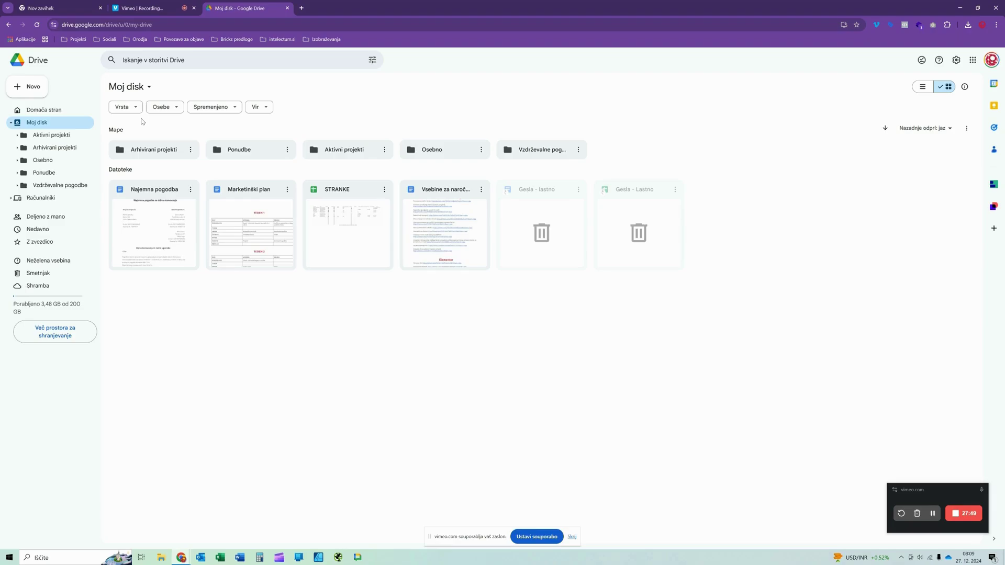
# - Compare the grid and list layouts of Moj disk, finishing in the list layout with no item selected
pyautogui.moveTo(260, 151); pyautogui.dragTo(225, 151)
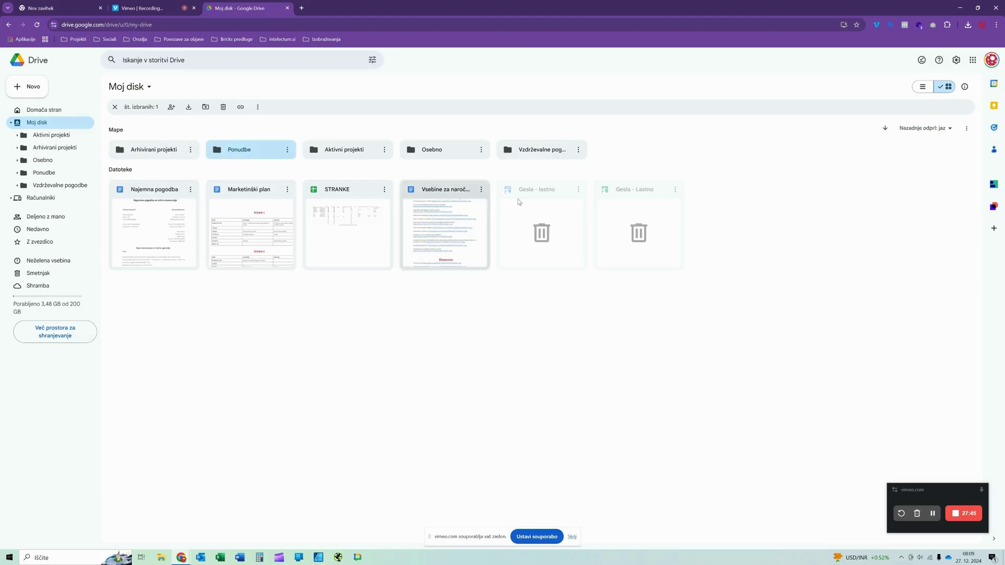
pyautogui.click(925, 87)
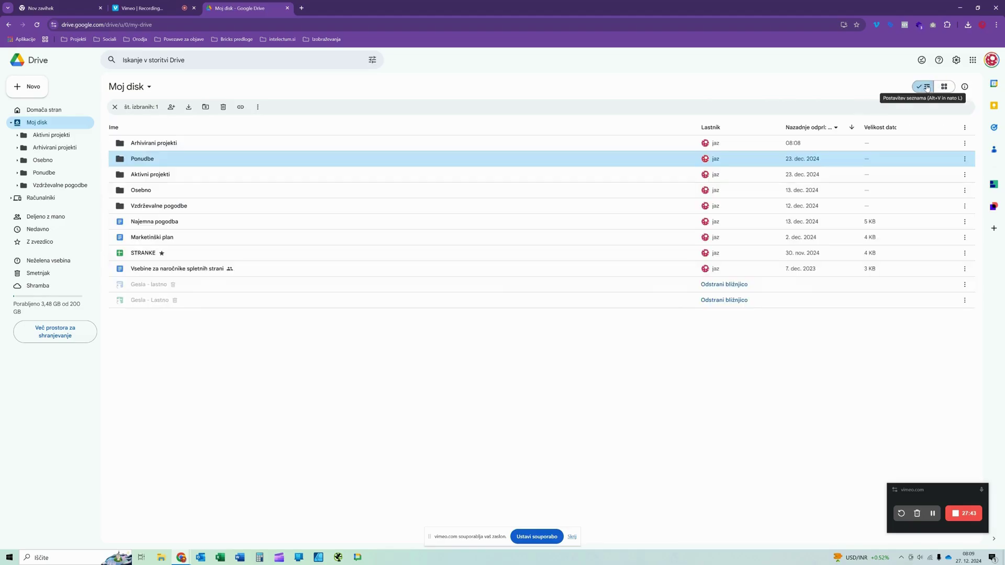
pyautogui.click(943, 87)
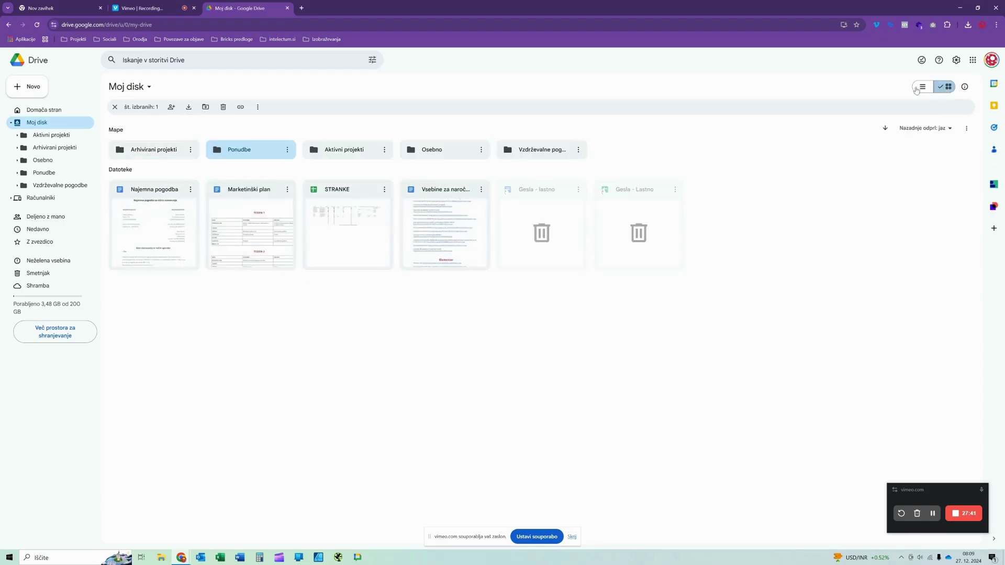
pyautogui.click(916, 89)
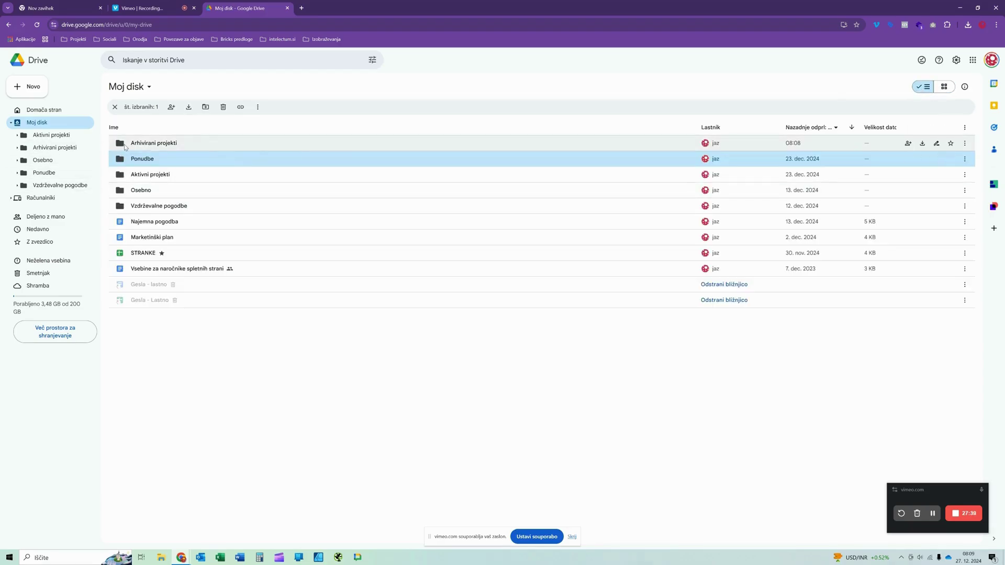
pyautogui.moveTo(124, 147); pyautogui.dragTo(123, 194)
pyautogui.click(250, 345)
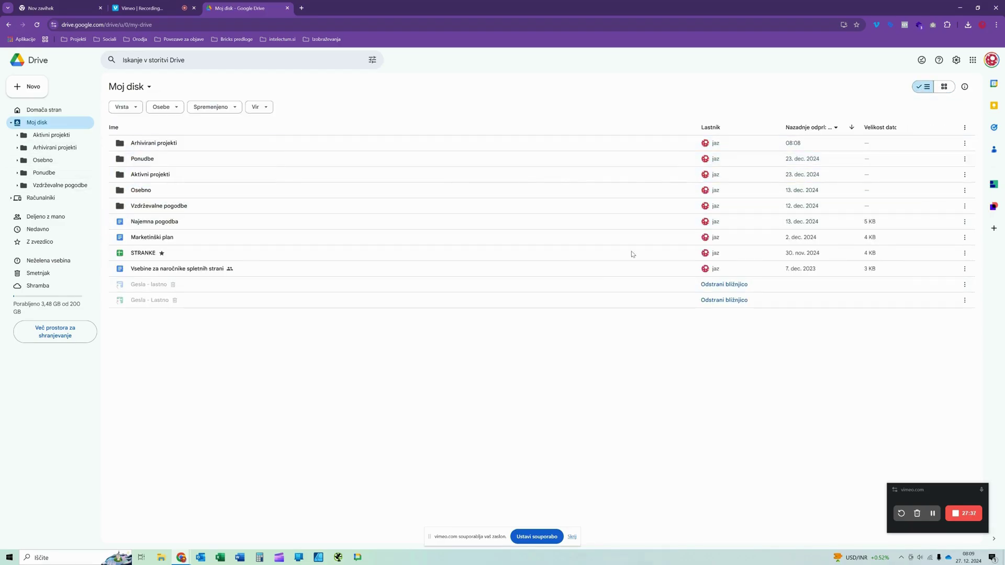
pyautogui.click(944, 87)
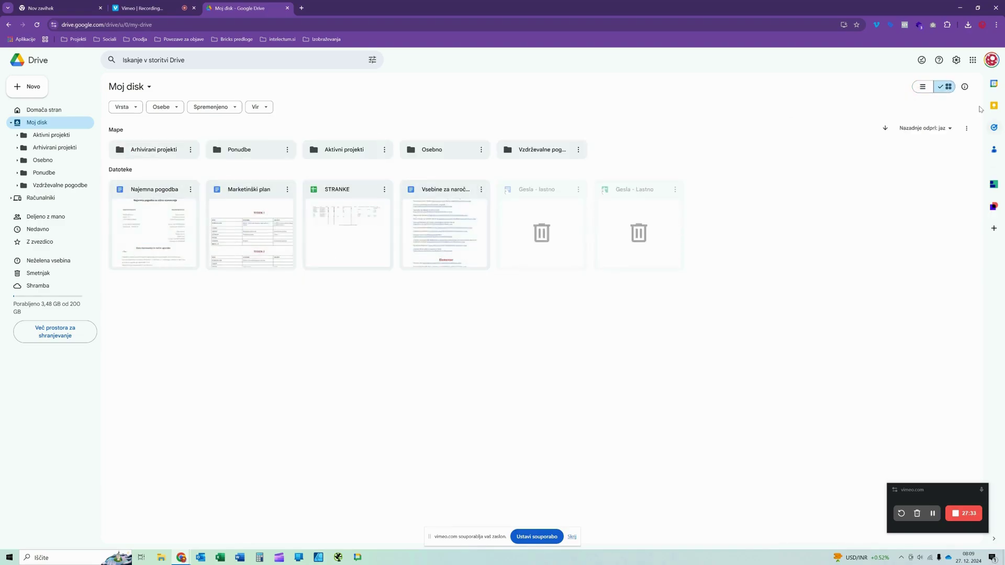
pyautogui.click(923, 88)
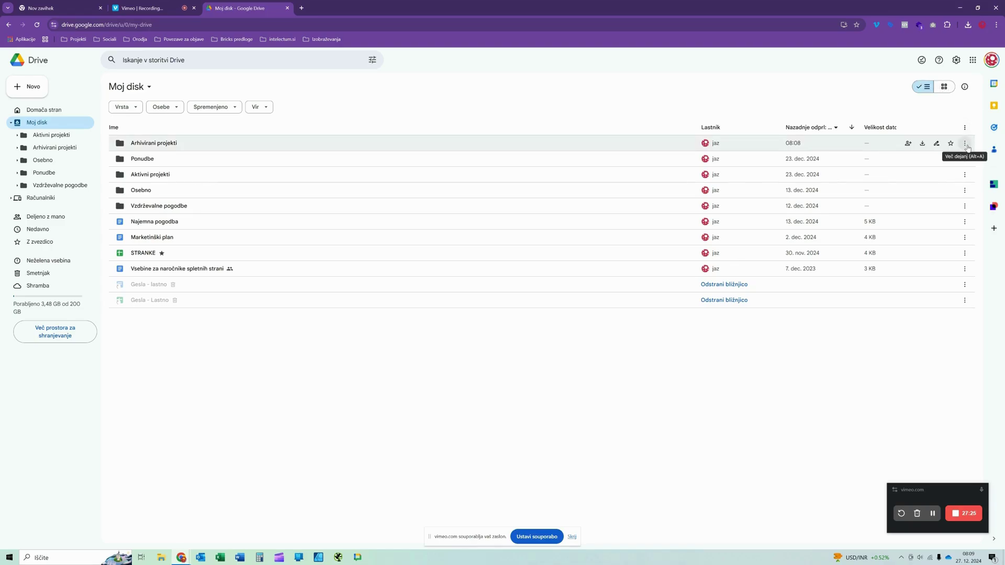
pyautogui.click(944, 88)
pyautogui.click(924, 86)
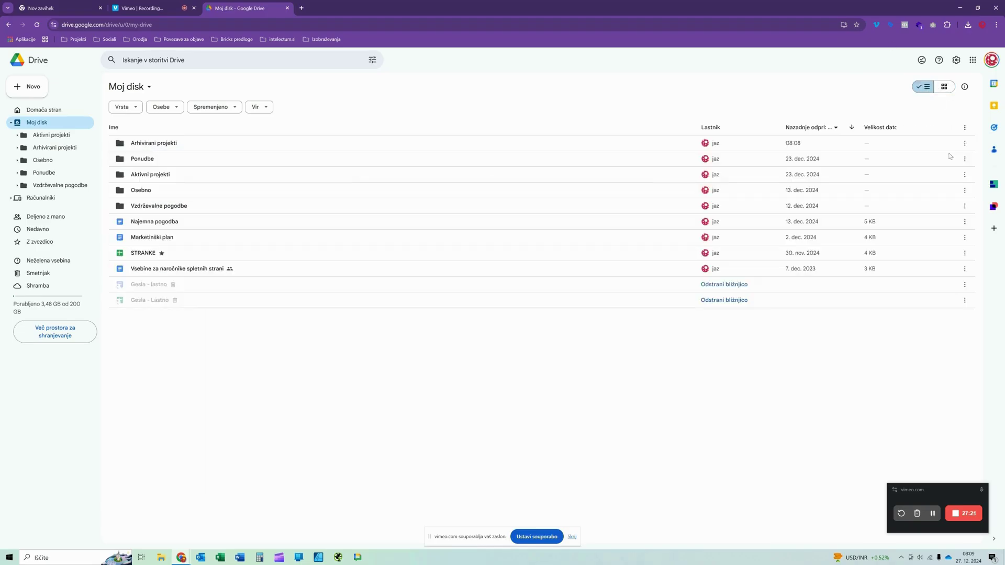
# - Inspect the available actions for the Arhivirani projekti folder in the list layout, and clear the selection
pyautogui.click(964, 129)
pyautogui.click(964, 129)
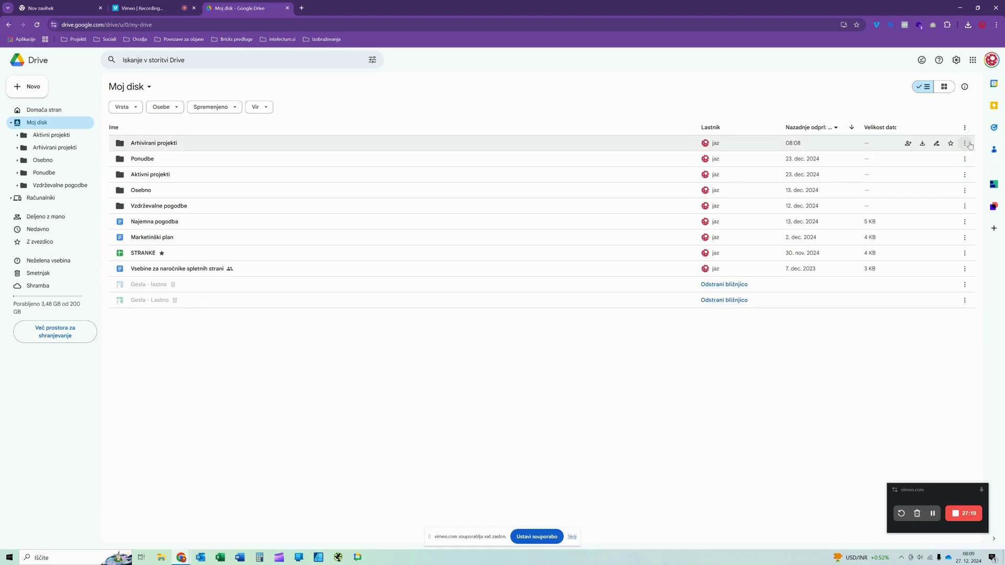
pyautogui.click(968, 144)
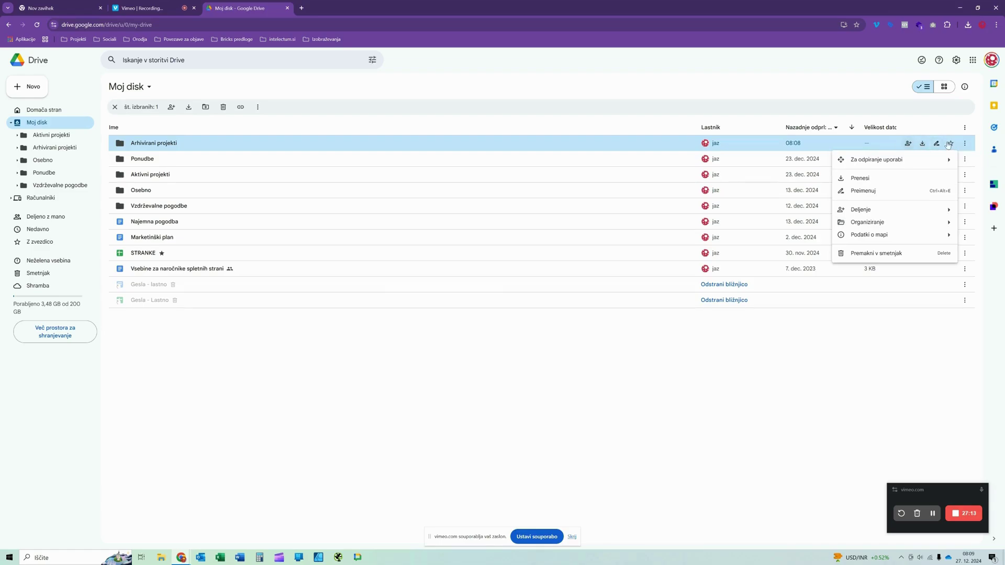
pyautogui.click(964, 145)
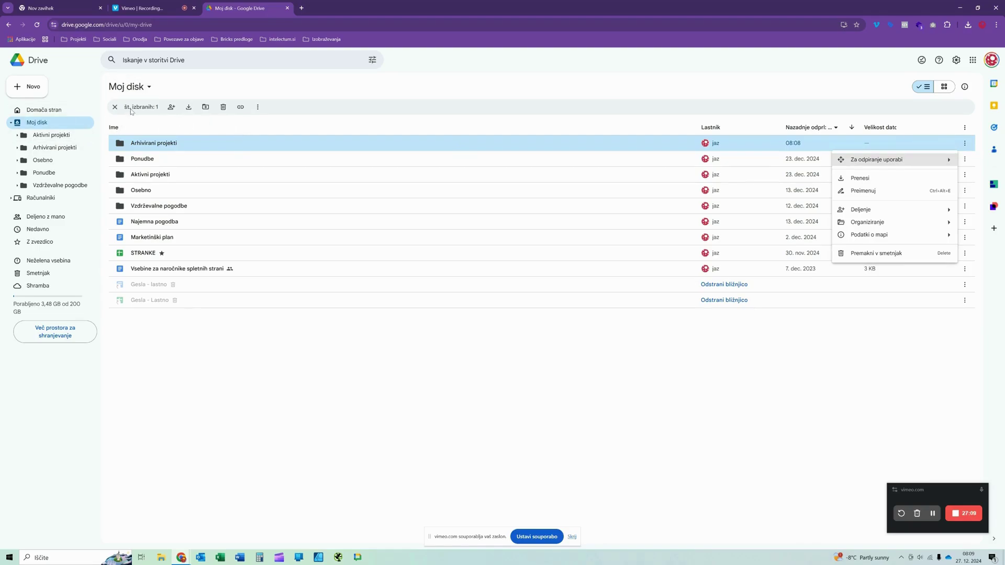
pyautogui.click(114, 107)
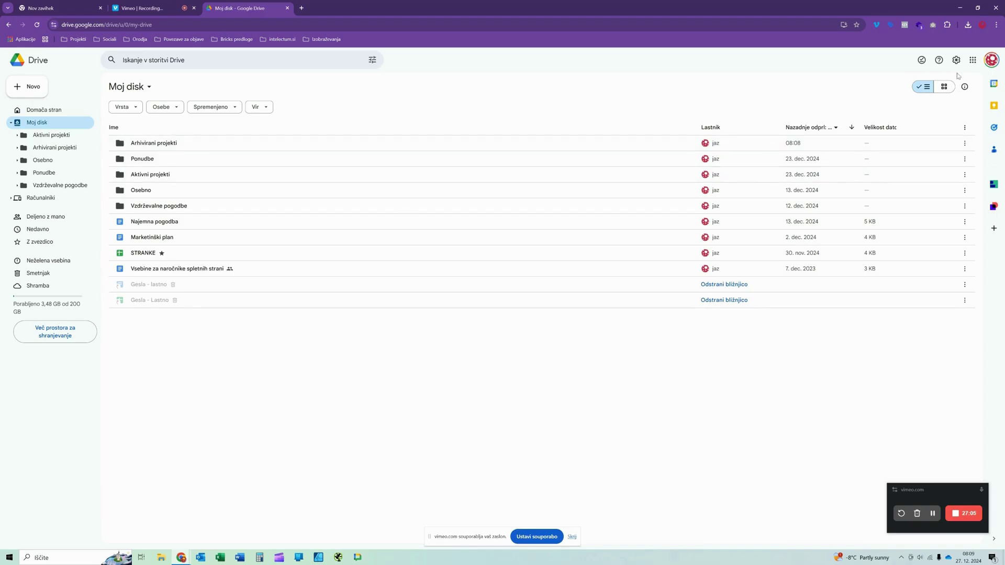
# - Switch Moj disk back to the grid layout and inspect the available actions for the Aktivni projekti folder
pyautogui.click(944, 87)
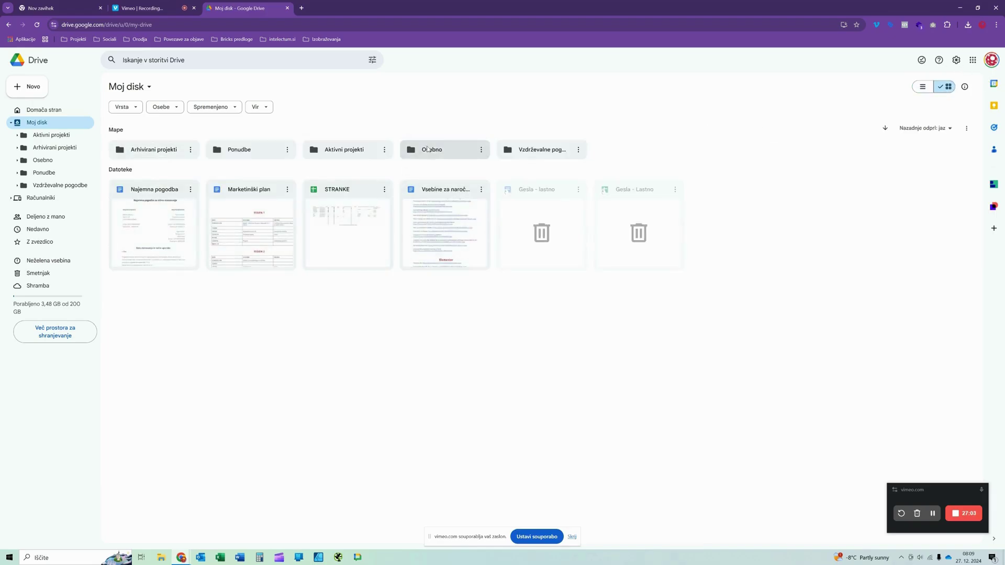
pyautogui.rightClick(428, 149)
pyautogui.click(385, 151)
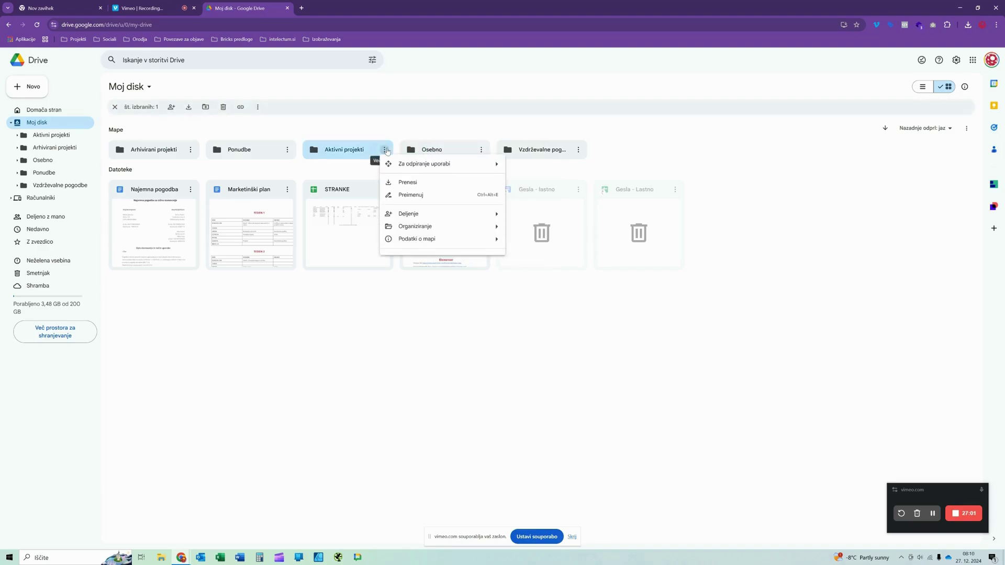
pyautogui.click(792, 274)
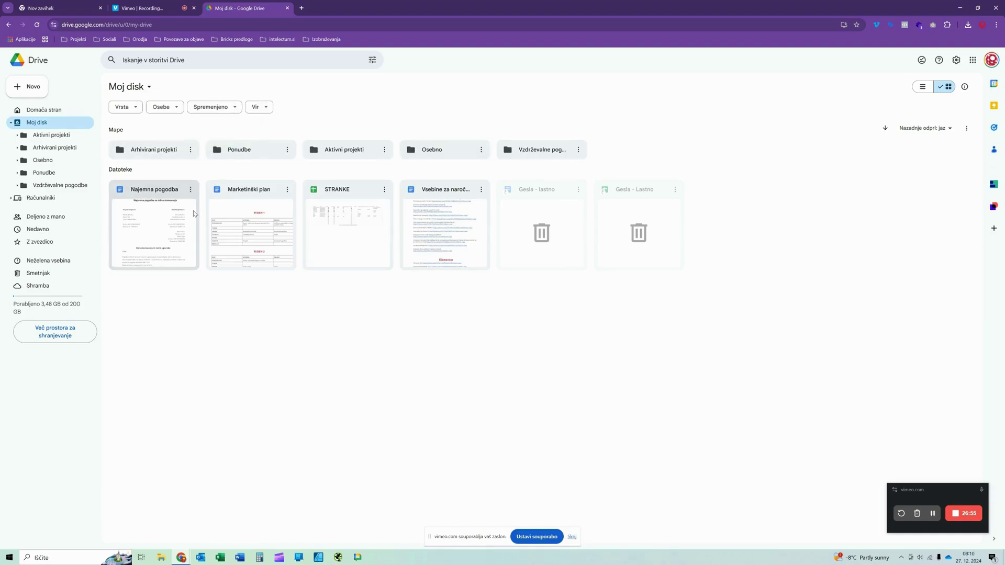
# - Examine the actions for the Arhivirani projekti folder in the grid, including the Organiziranje options for moving, starring and folder colour
pyautogui.click(191, 150)
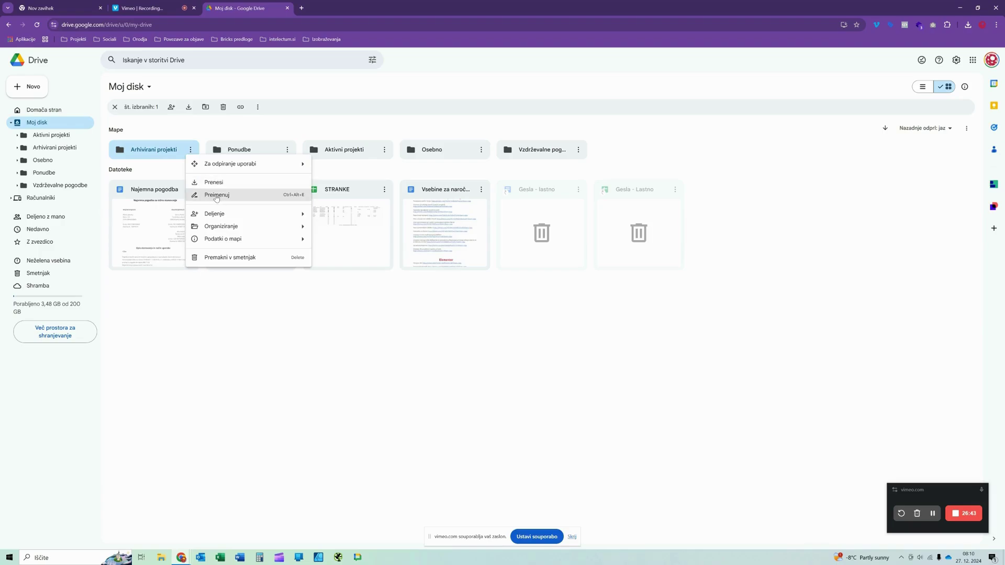
pyautogui.moveTo(213, 218)
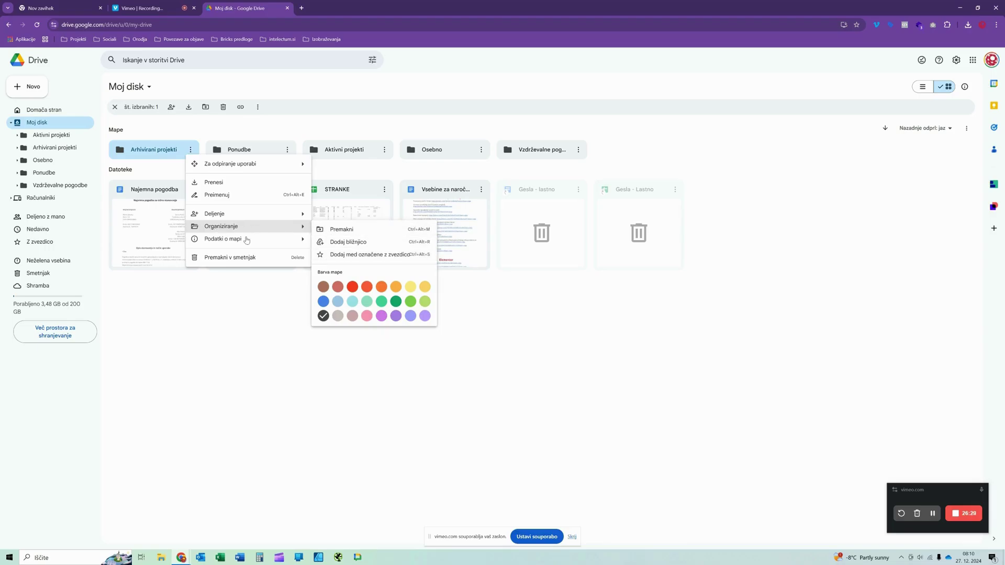
pyautogui.click(220, 333)
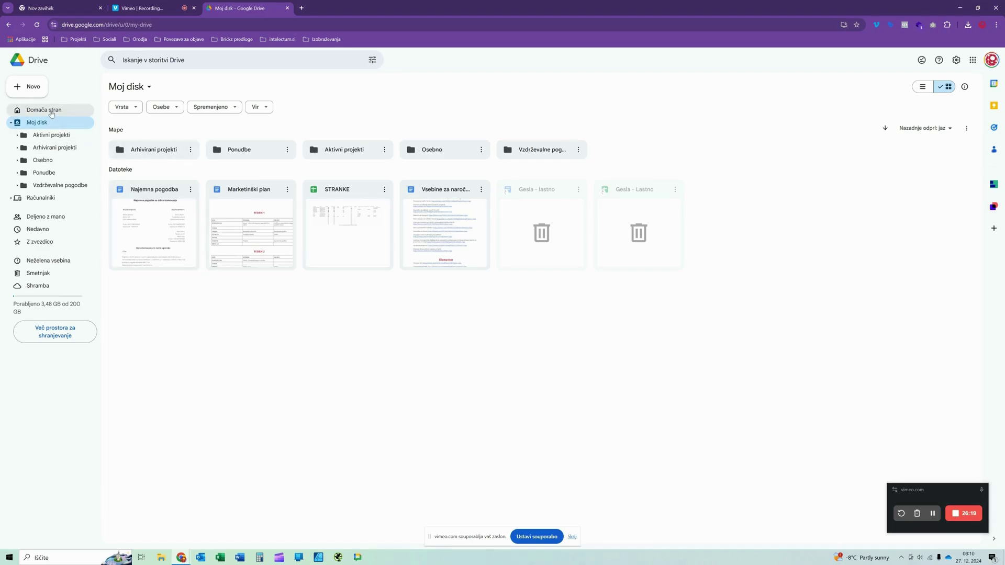
# - View the starred items under Z zvezdico
pyautogui.click(41, 244)
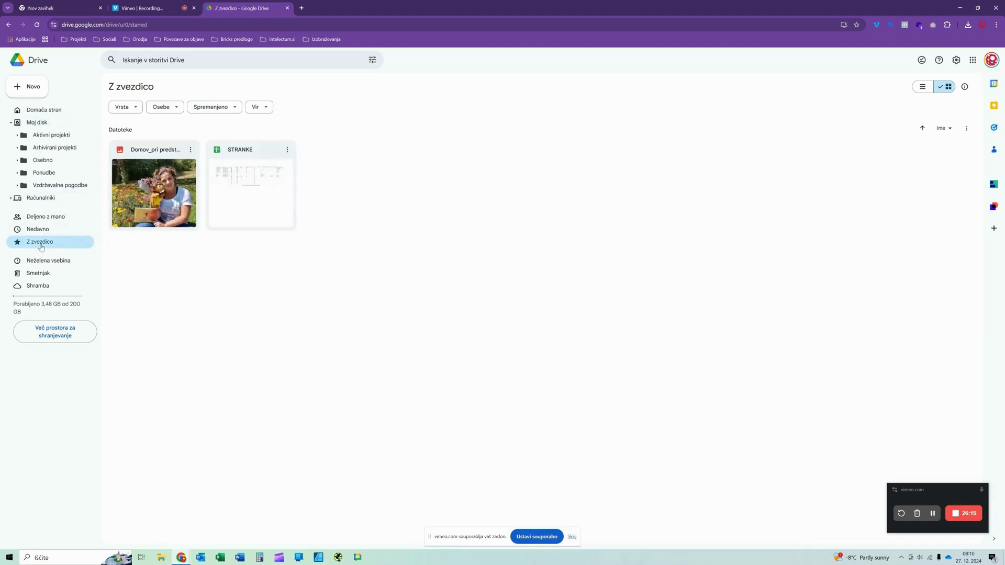
# - Return to Moj disk and add the Aktivni projekti folder to the starred items
pyautogui.click(44, 127)
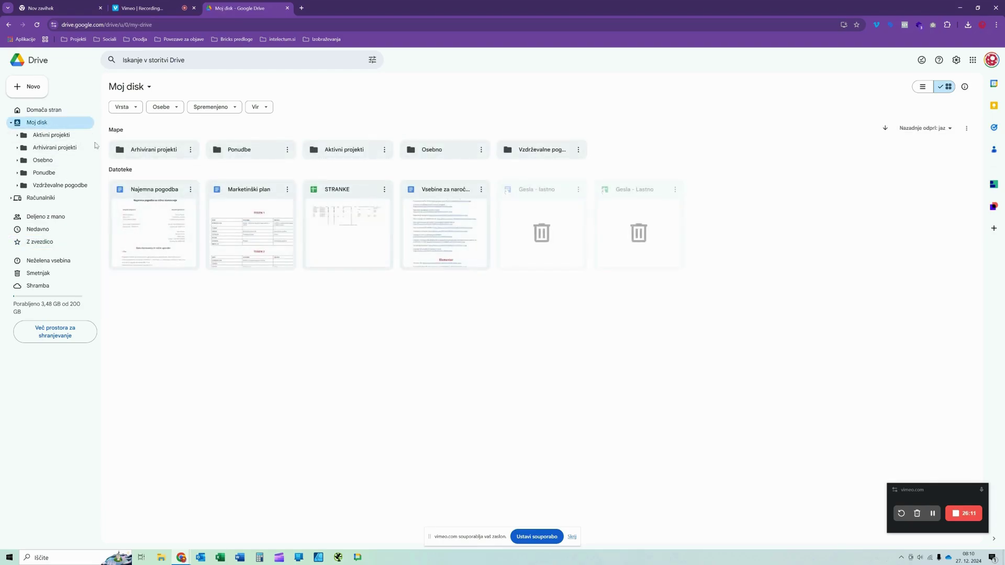
pyautogui.click(385, 150)
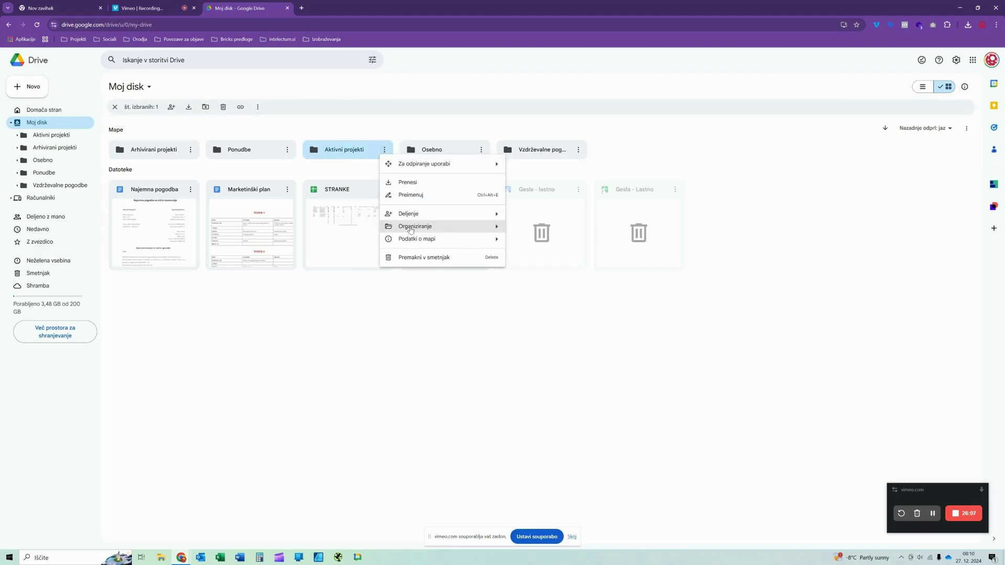
pyautogui.moveTo(411, 231)
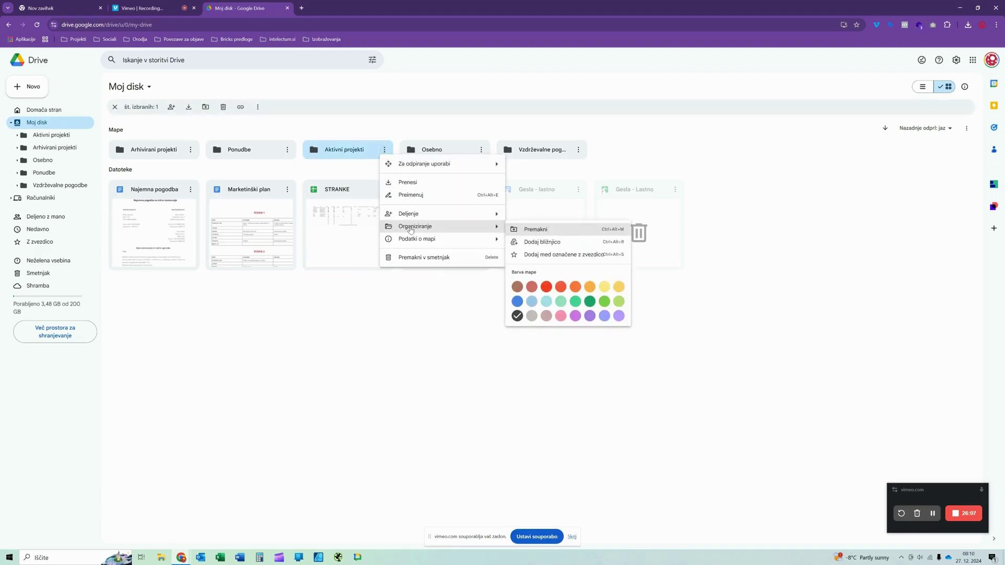
pyautogui.click(550, 255)
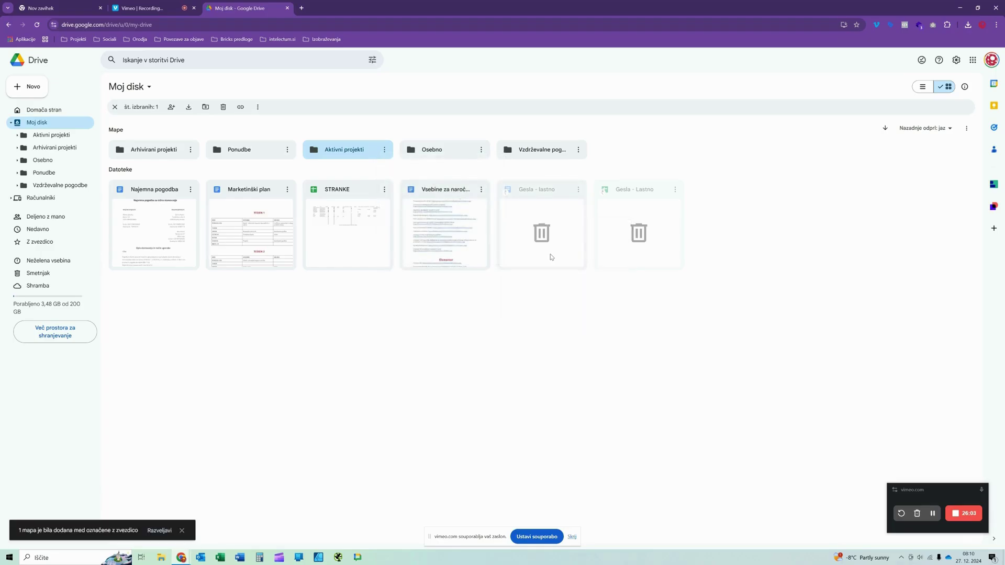
# - Set the Aktivni projekti folder's colour to red and clear the selection
pyautogui.click(385, 151)
pyautogui.moveTo(412, 230)
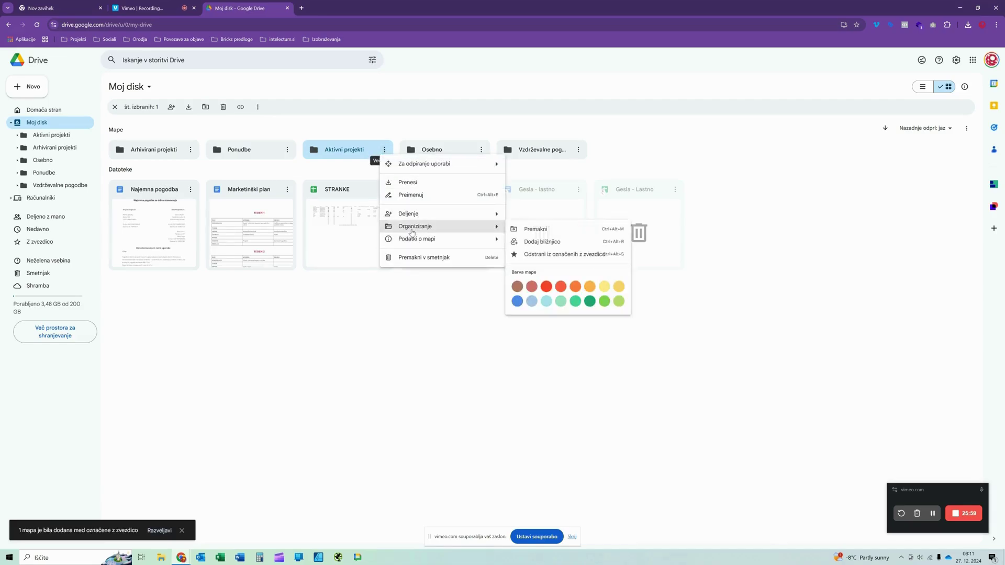
pyautogui.click(546, 288)
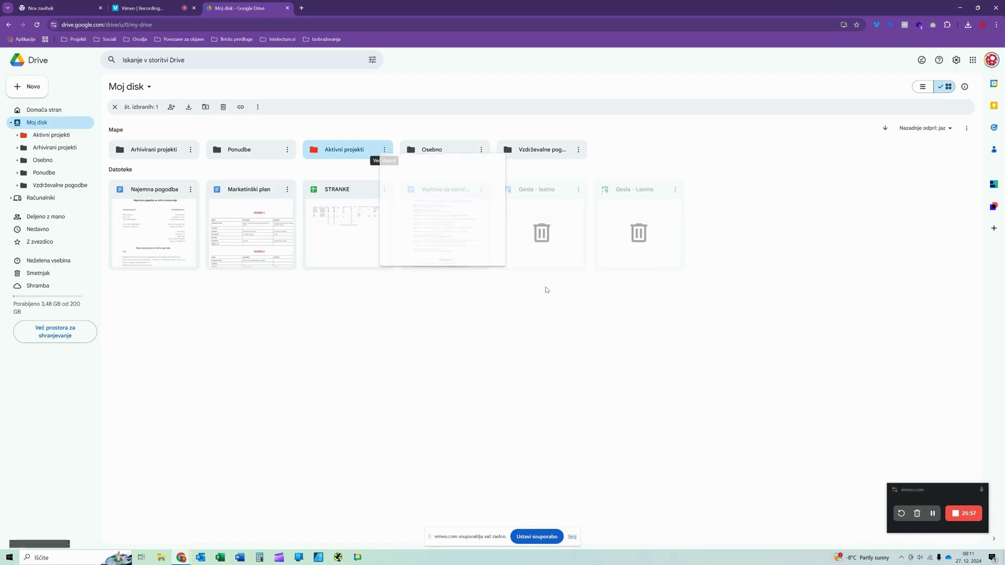
pyautogui.click(241, 346)
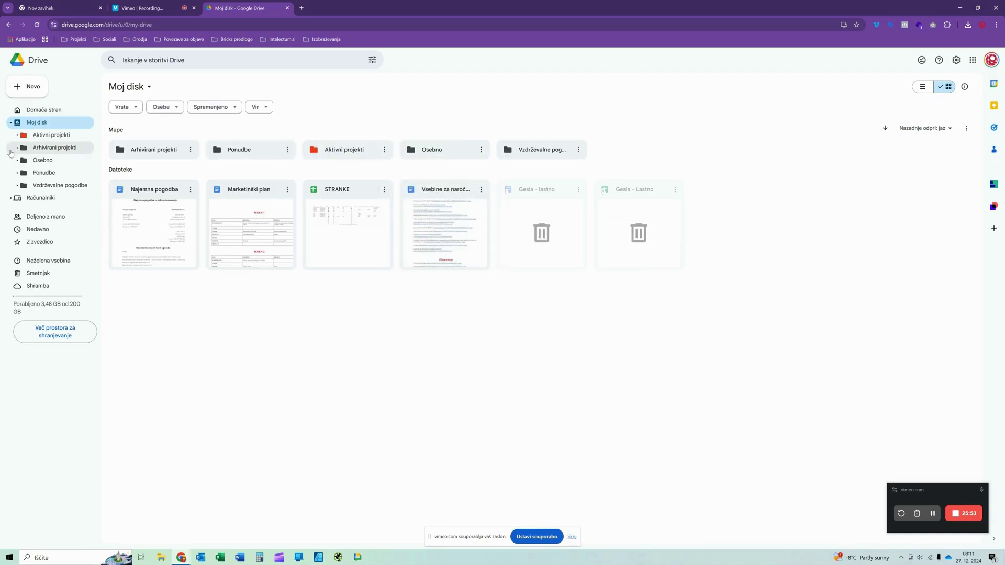
# - Check the starred items under Z zvezdico for the Aktivni projekti folder and return to Moj disk
pyautogui.click(39, 242)
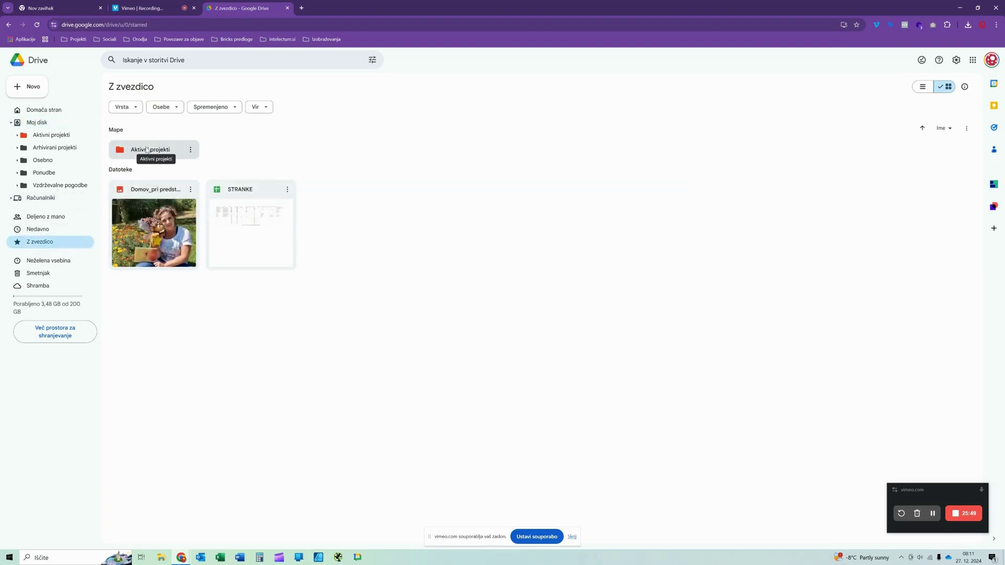
pyautogui.click(43, 124)
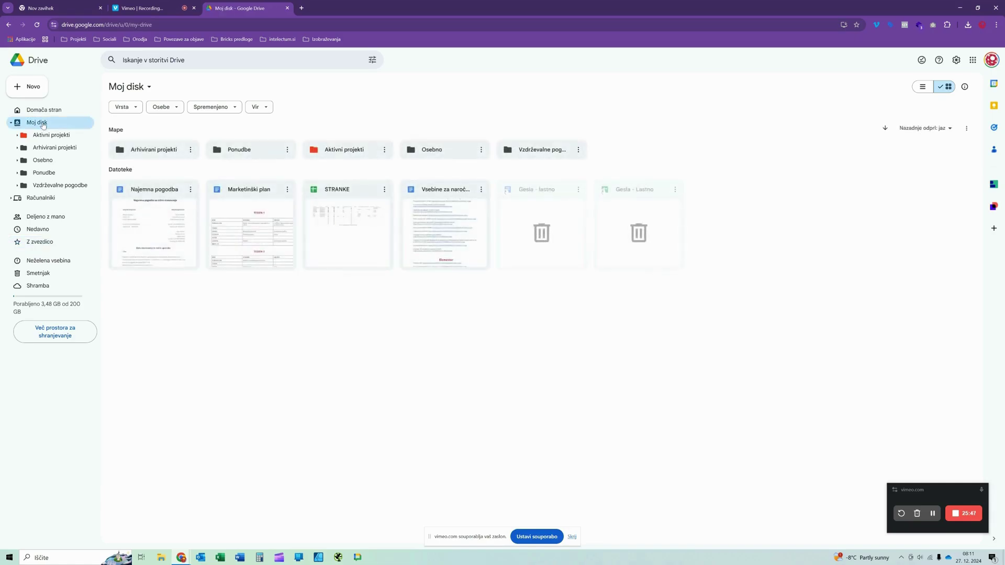
# - Remove the Aktivni projekti folder from the starred items
pyautogui.click(384, 149)
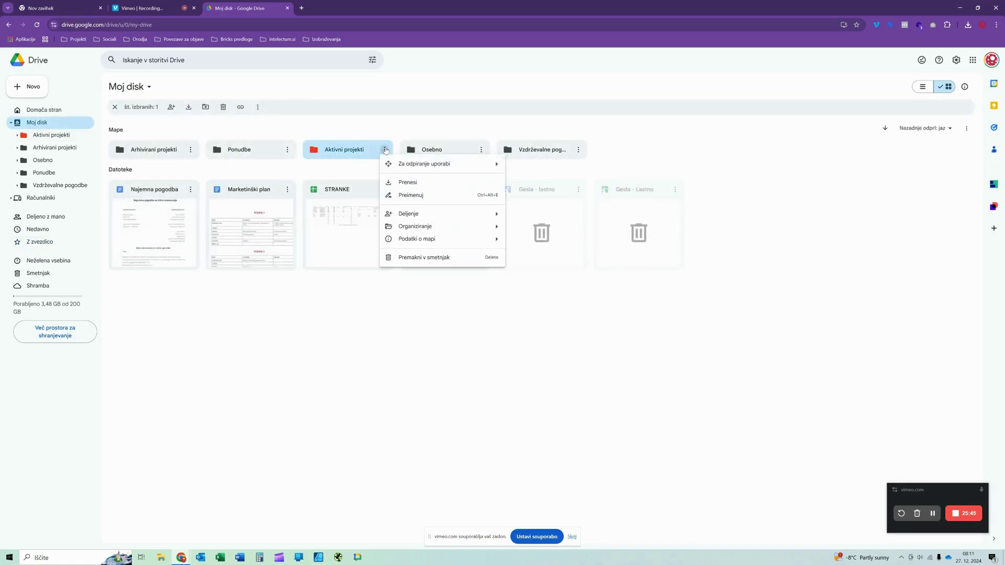
pyautogui.moveTo(431, 230)
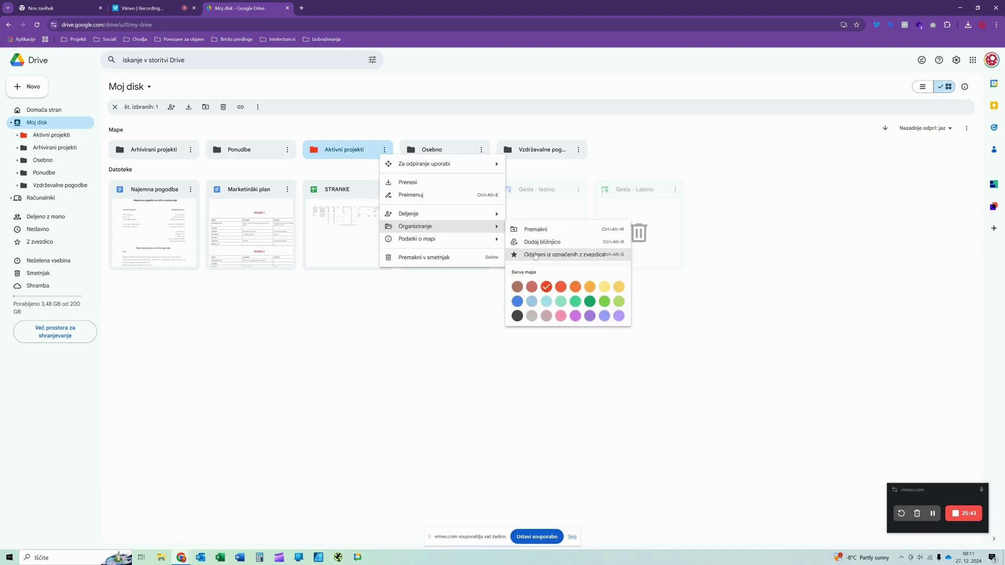
pyautogui.click(516, 255)
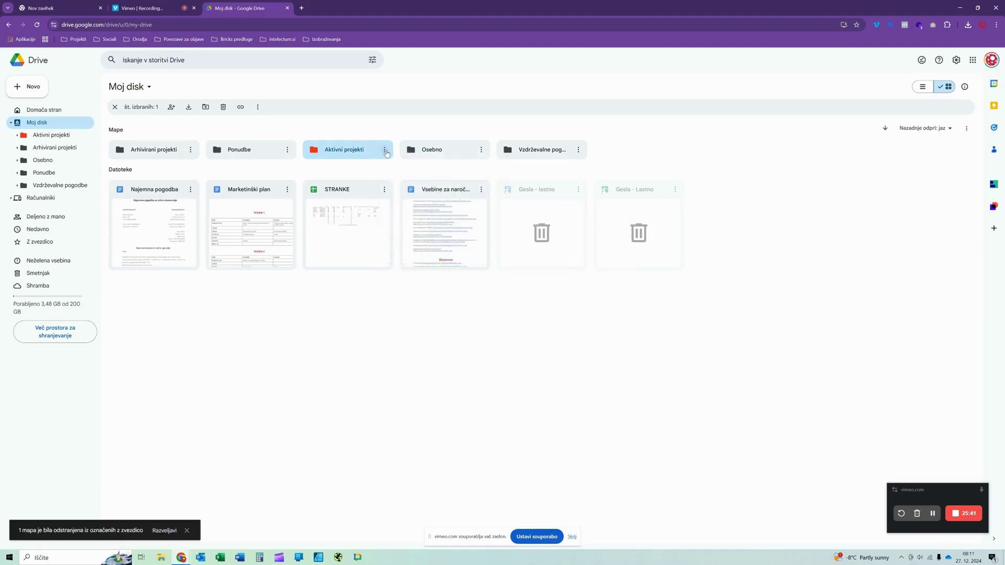
# - Set the Aktivni projekti folder's colour back to dark grey and clear the selection
pyautogui.click(384, 149)
pyautogui.moveTo(410, 232)
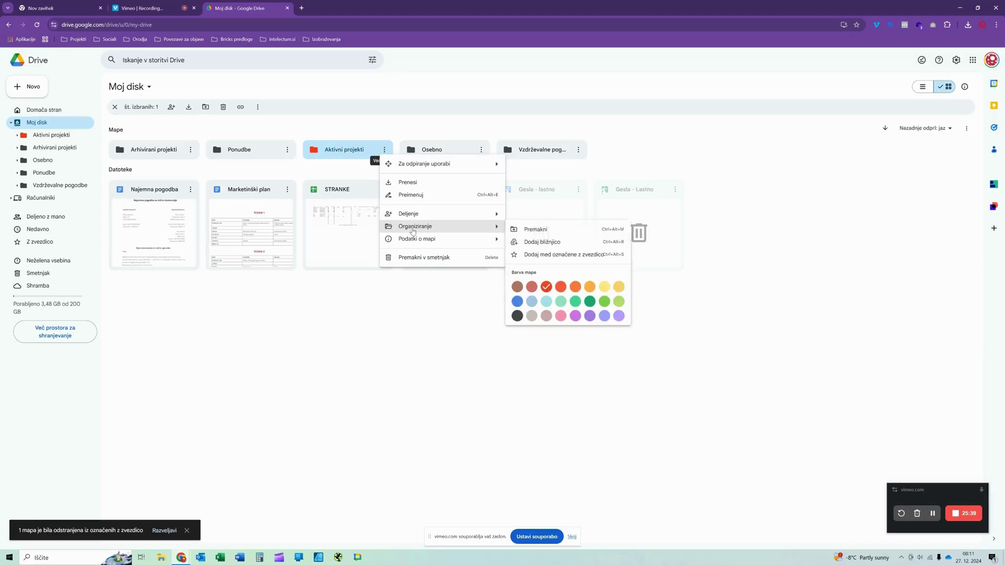
pyautogui.click(518, 320)
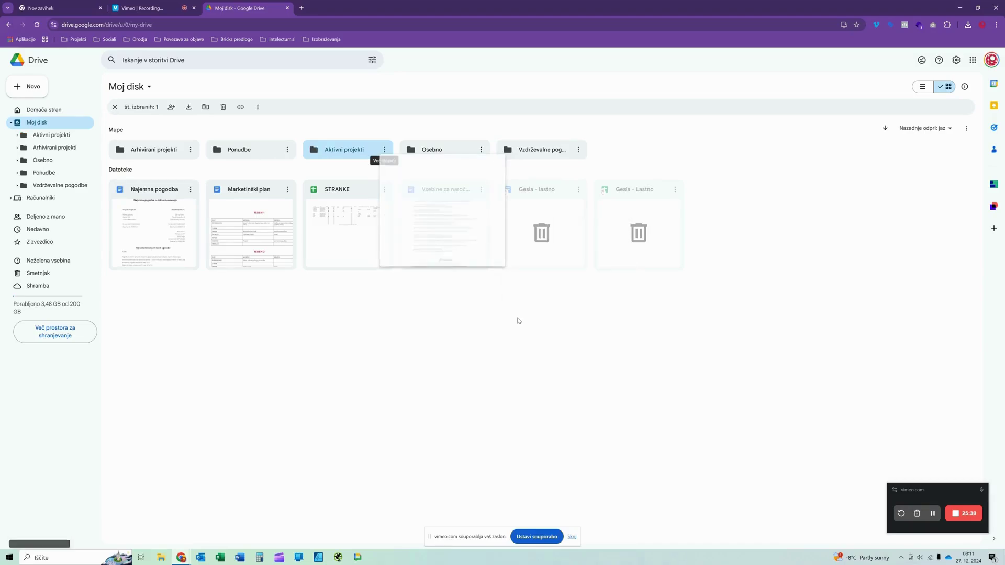
pyautogui.click(347, 320)
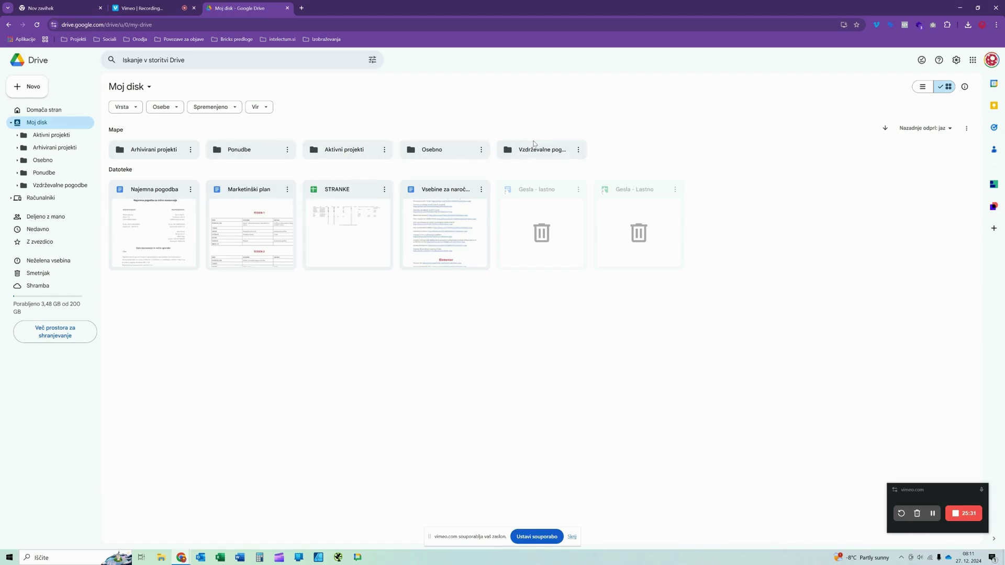
# - Inspect the Aktivni projekti folder's remaining actions, including Podatki o mapi and Premakni v smetnjak, and clear the selection
pyautogui.click(384, 152)
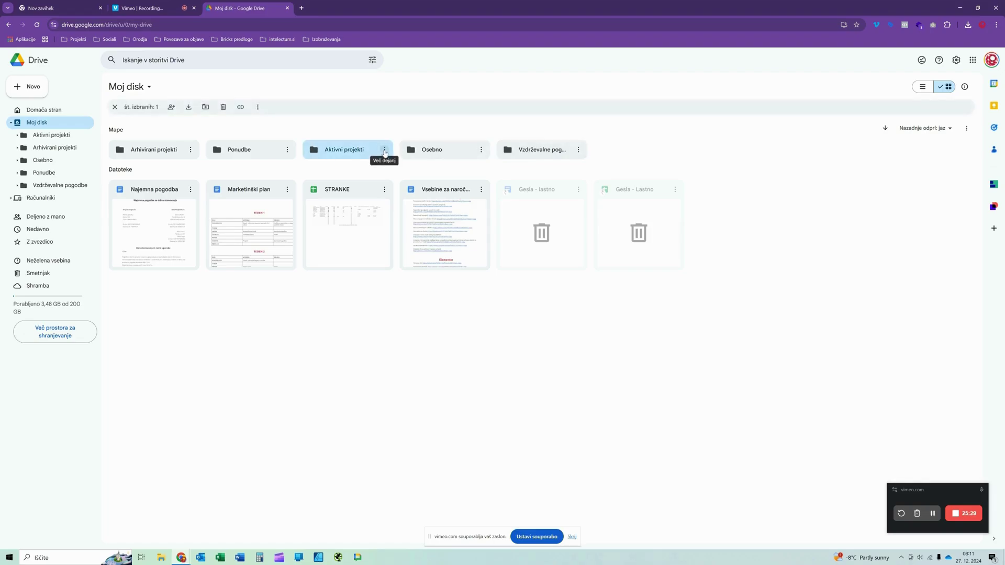
pyautogui.click(384, 150)
pyautogui.moveTo(461, 239)
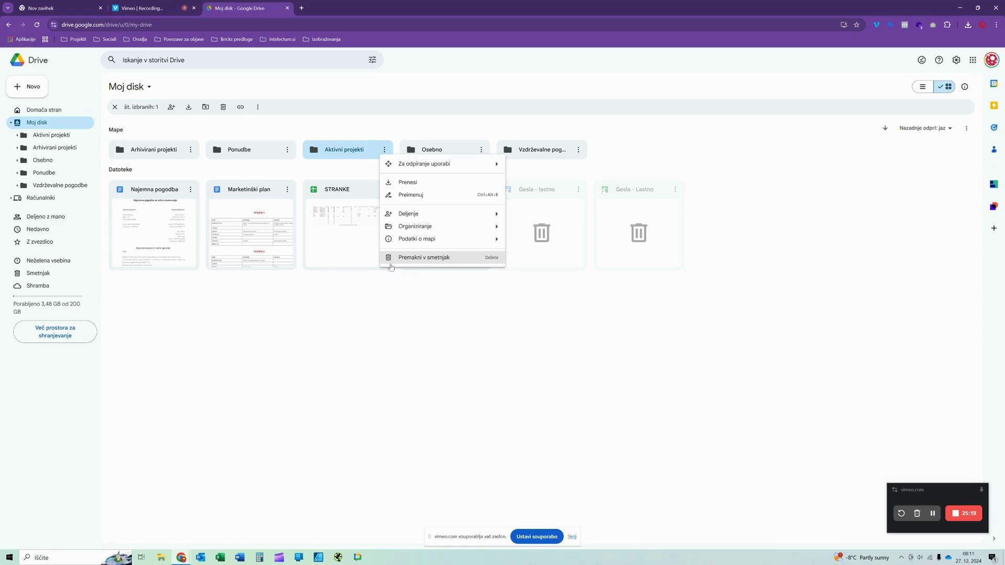
pyautogui.click(199, 340)
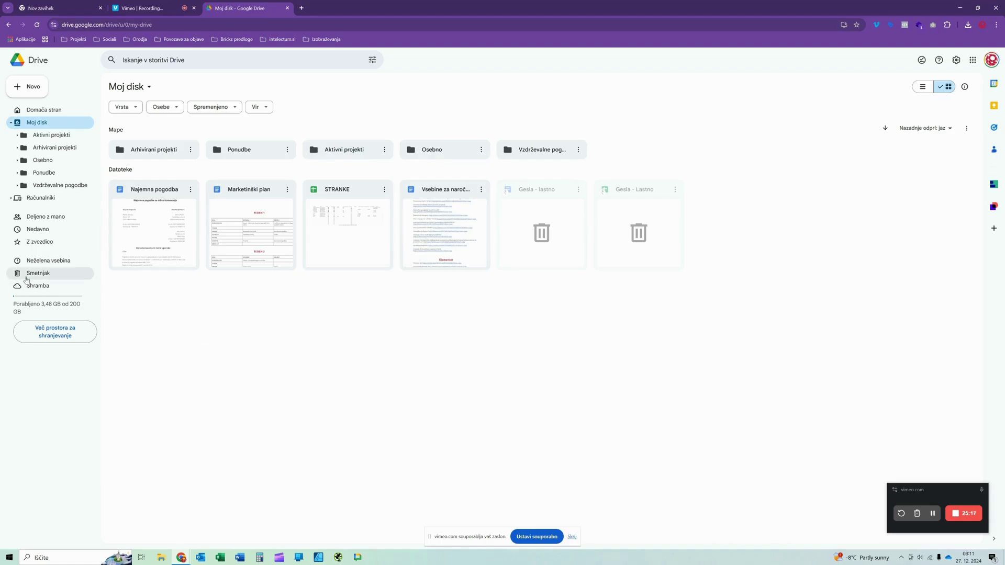
# - View the deleted items in Smetnjak and examine the available sorting options
pyautogui.click(28, 275)
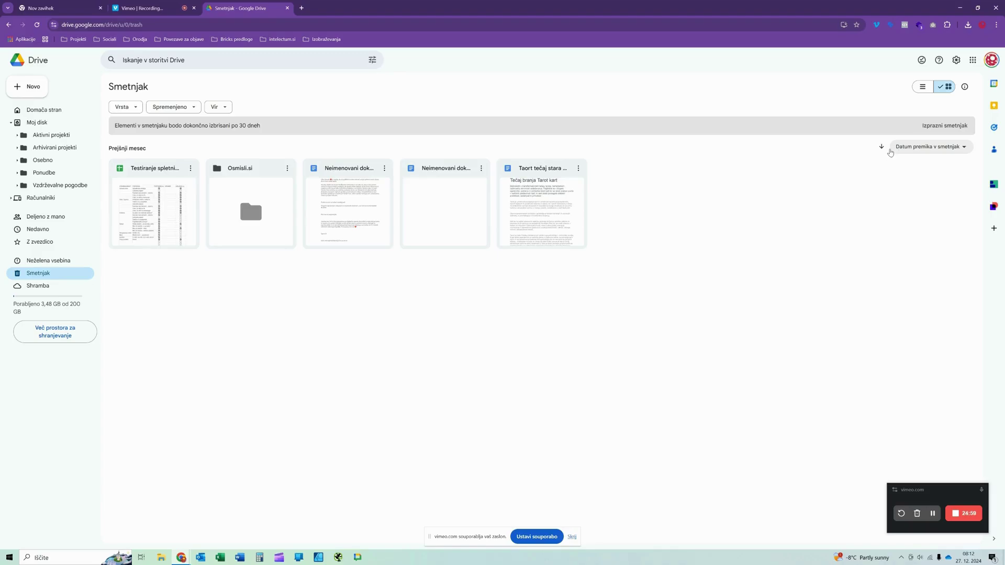
pyautogui.click(903, 149)
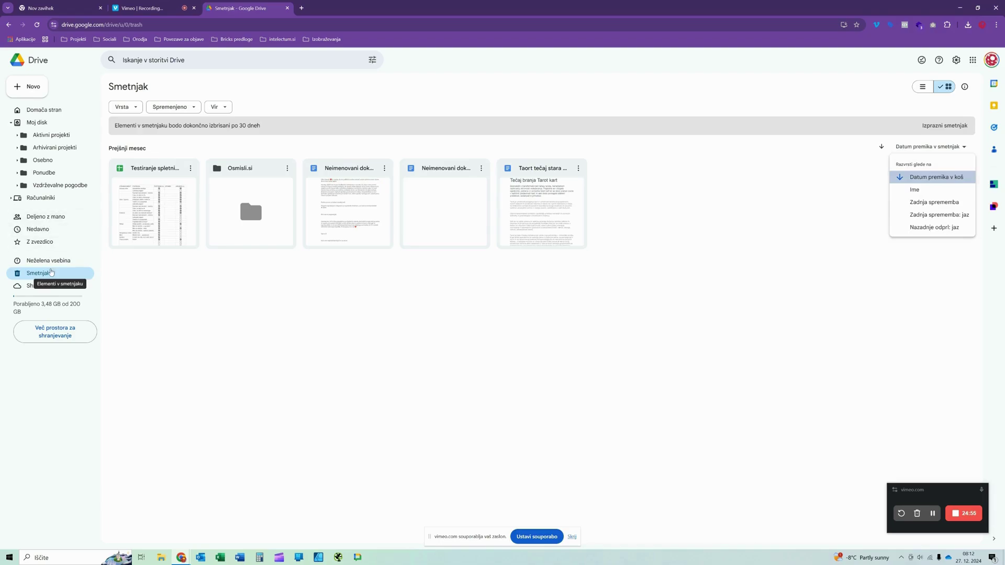
pyautogui.click(833, 184)
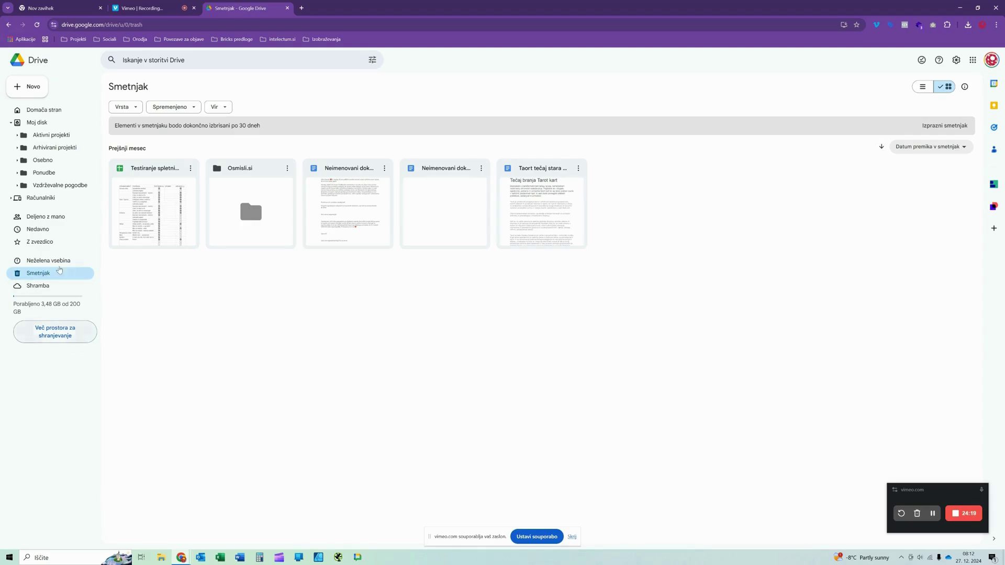
# - Look through the Moj disk, Računalniki, Deljeno z mano and Z zvezdico sections to compare their contents
pyautogui.click(43, 124)
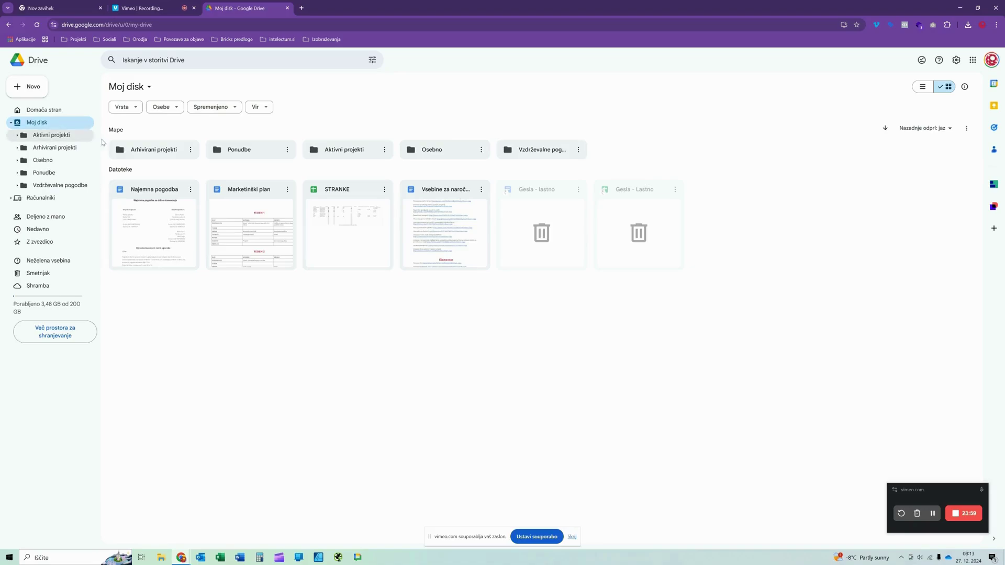
pyautogui.click(37, 201)
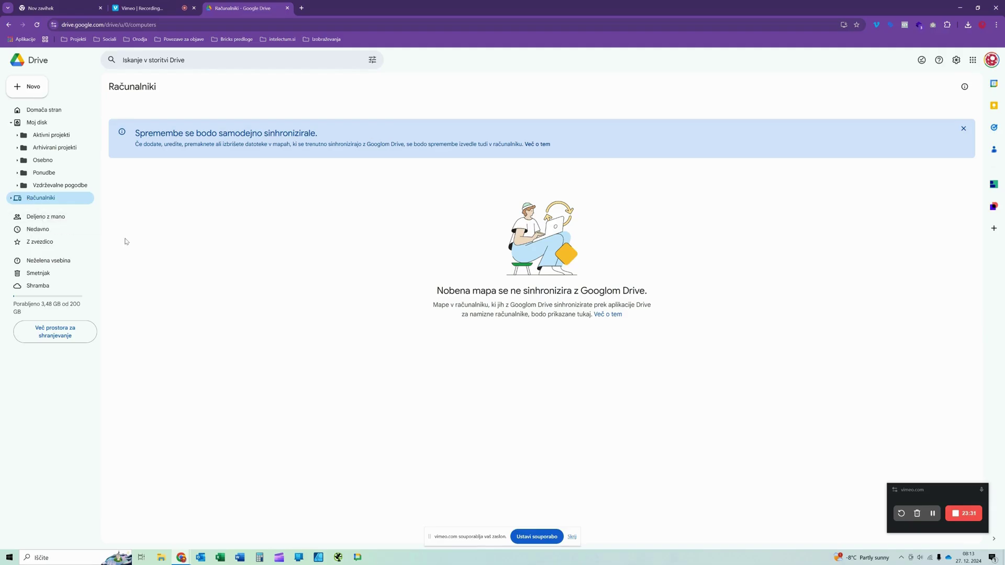
pyautogui.click(54, 219)
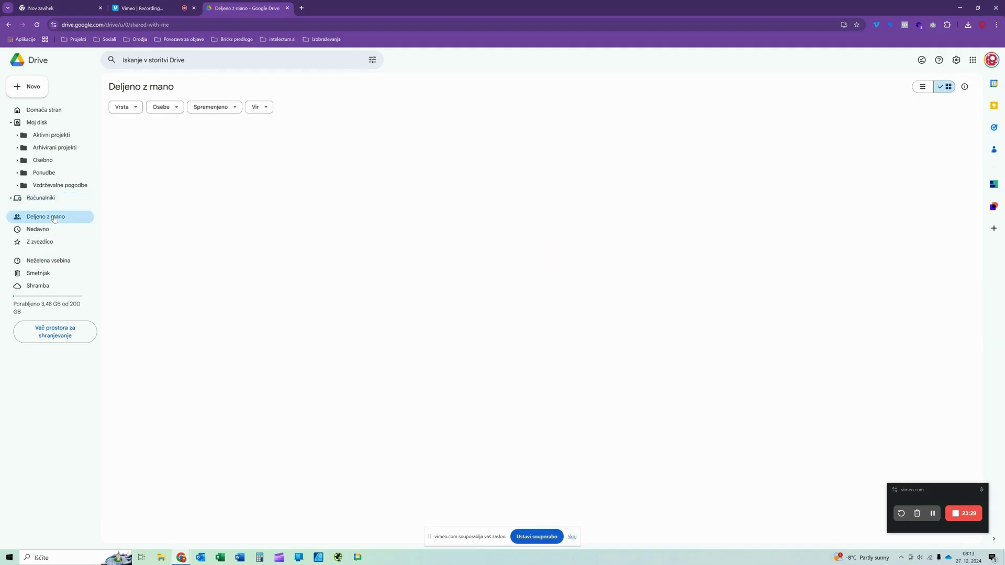
pyautogui.click(40, 124)
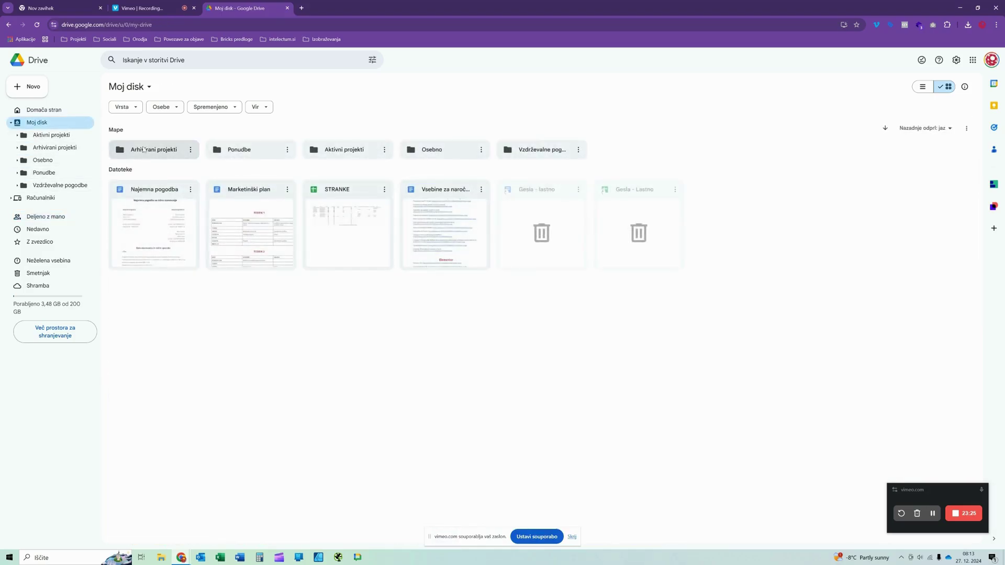
pyautogui.click(46, 217)
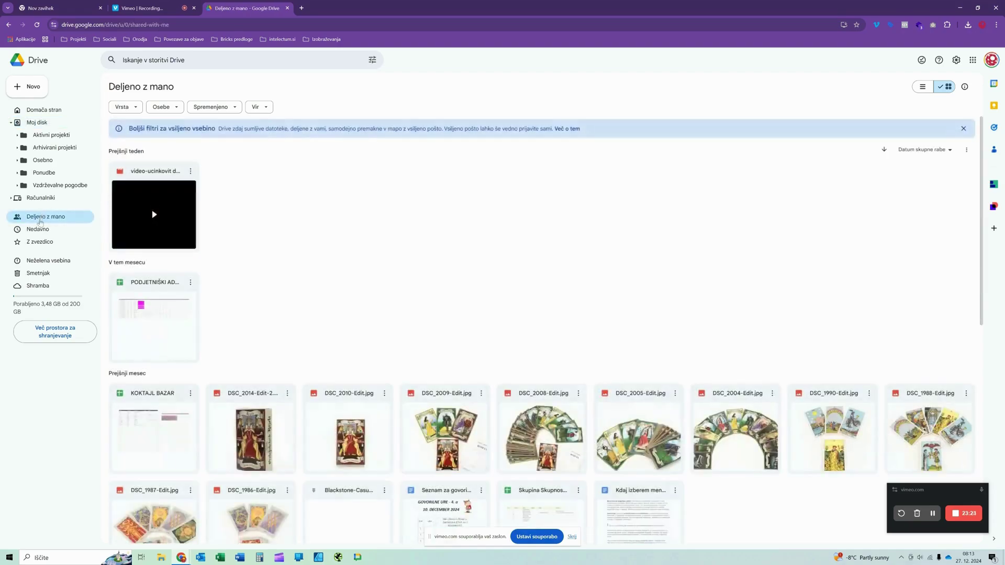
pyautogui.click(35, 242)
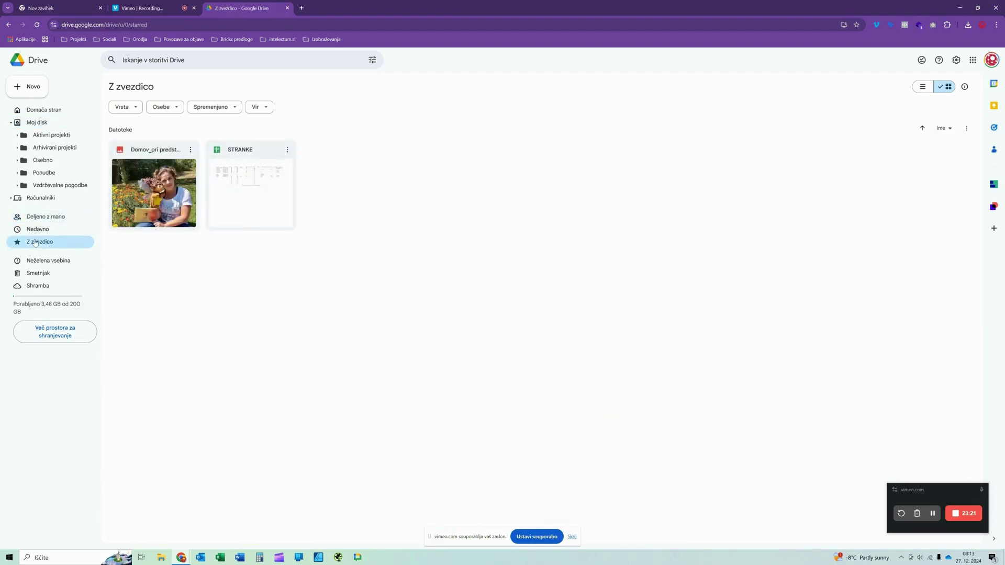
# - Browse the shared files and folders in Deljeno z mano down to the V tem letu group
pyautogui.click(37, 218)
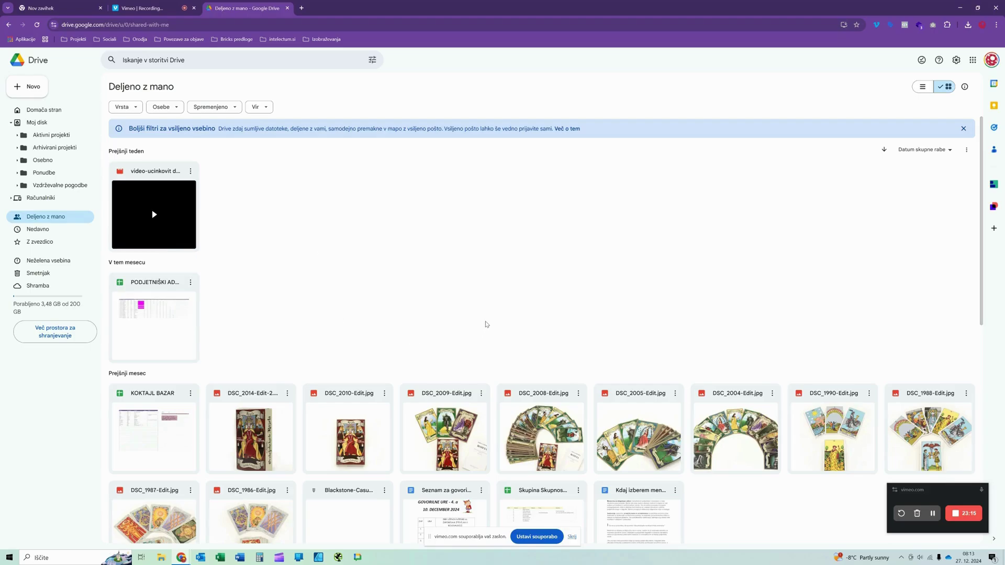
pyautogui.scroll(-4, 486, 324)
pyautogui.scroll(4, 486, 324)
pyautogui.scroll(-7, 416, 285)
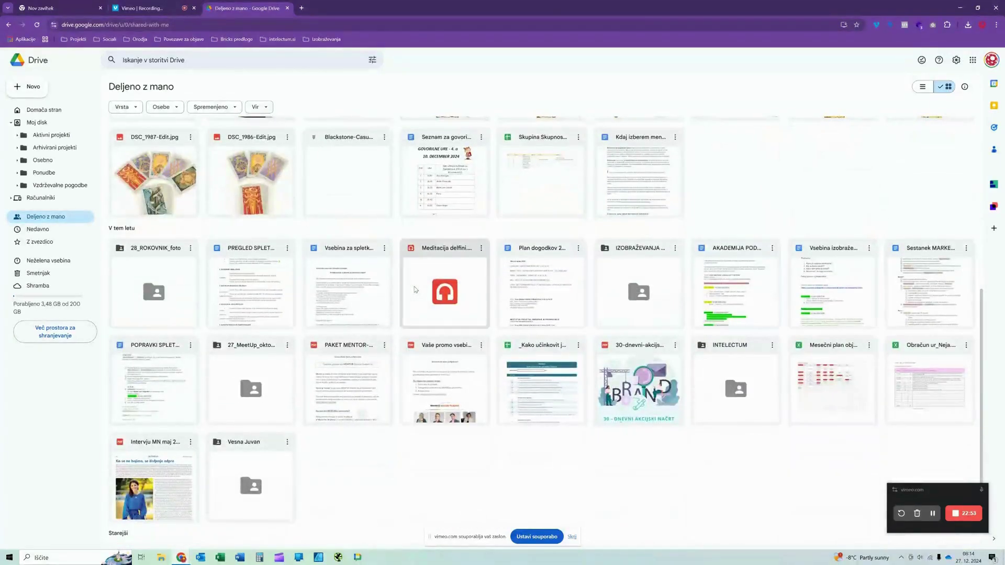
pyautogui.scroll(7, 416, 288)
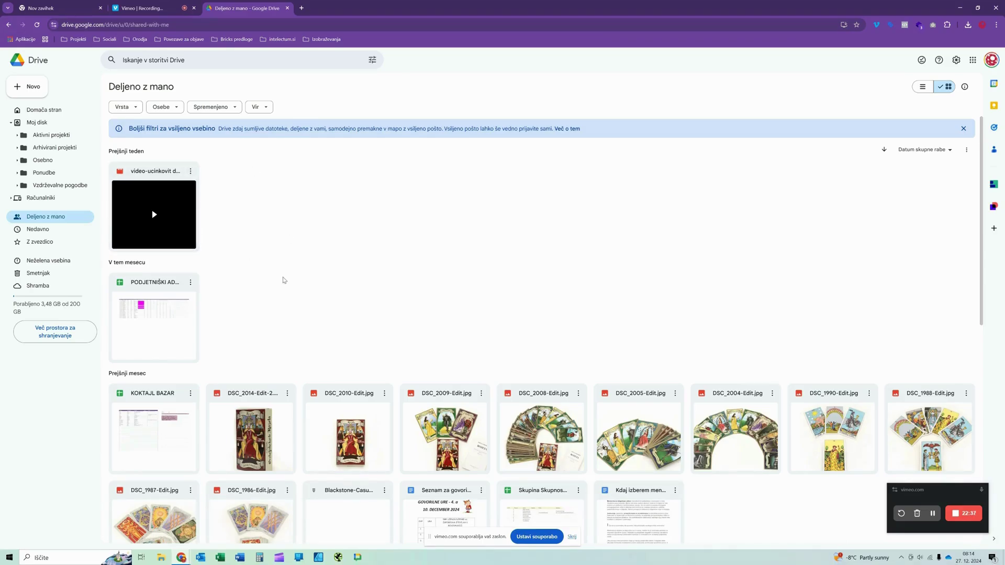
pyautogui.scroll(-5, 304, 275)
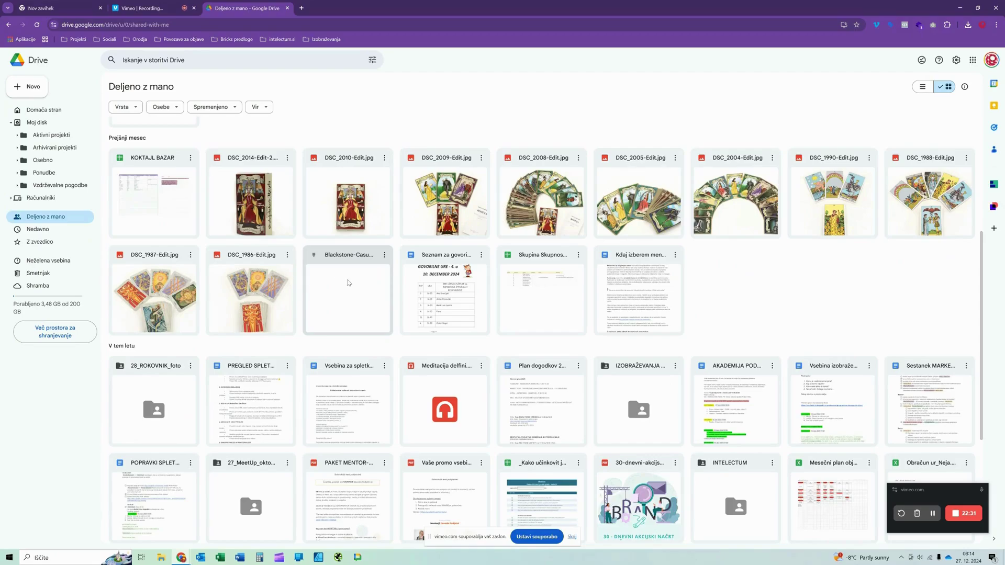
pyautogui.scroll(-2, 359, 272)
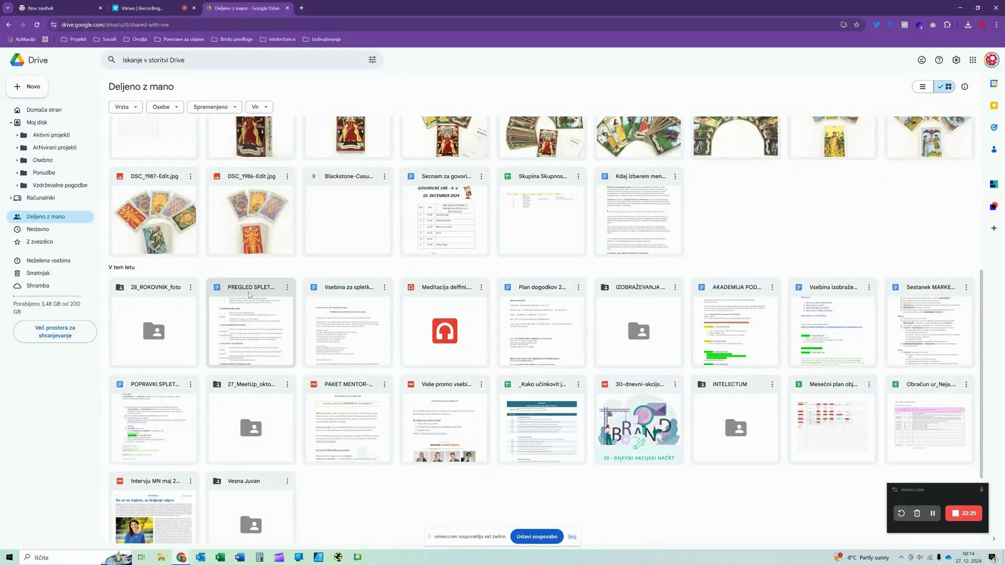
# - Start adding a shortcut to the shared 28_ROKOVNIK_foto folder and compare the Predlagano and Z zvezdico destinations
pyautogui.click(191, 287)
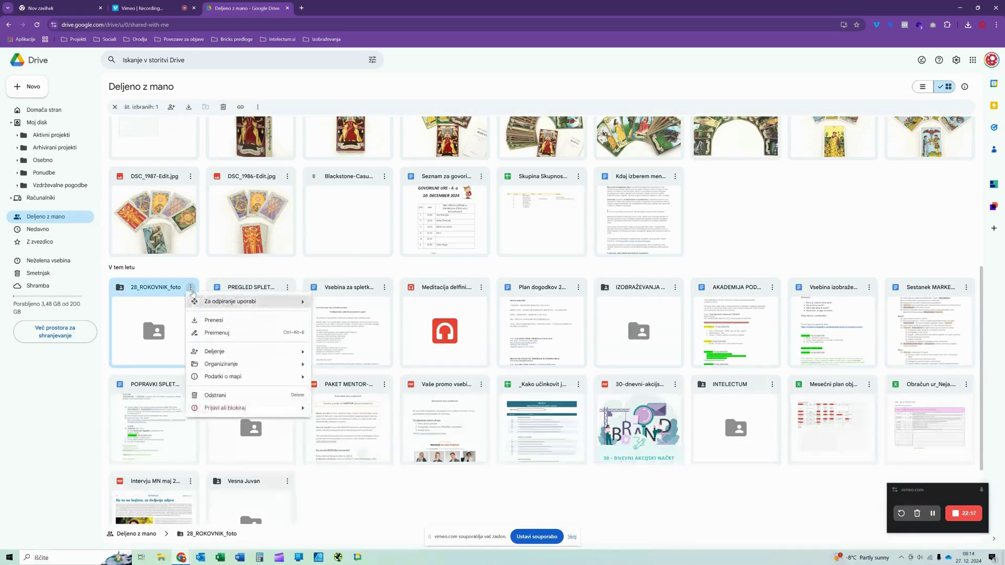
pyautogui.moveTo(237, 364)
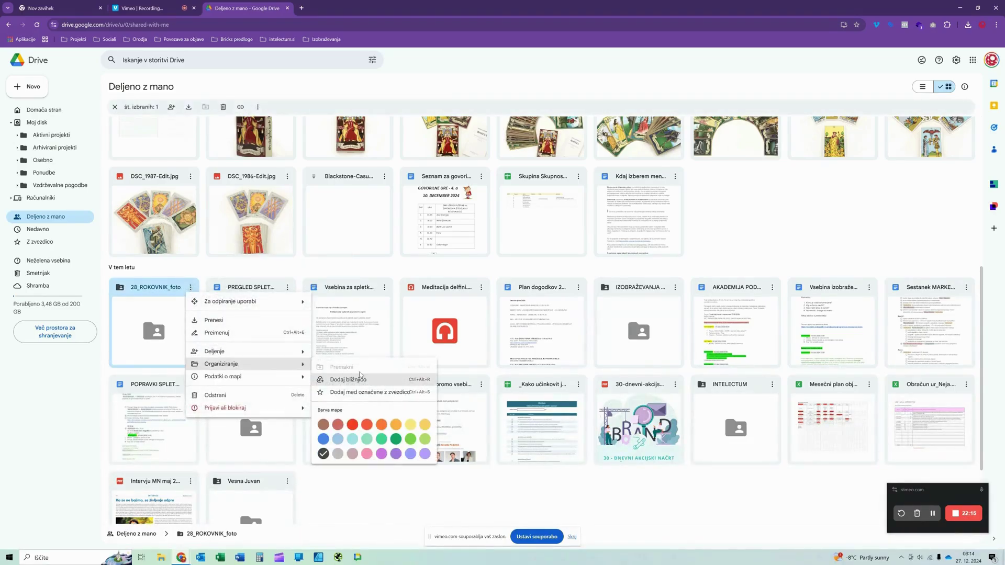
pyautogui.click(368, 384)
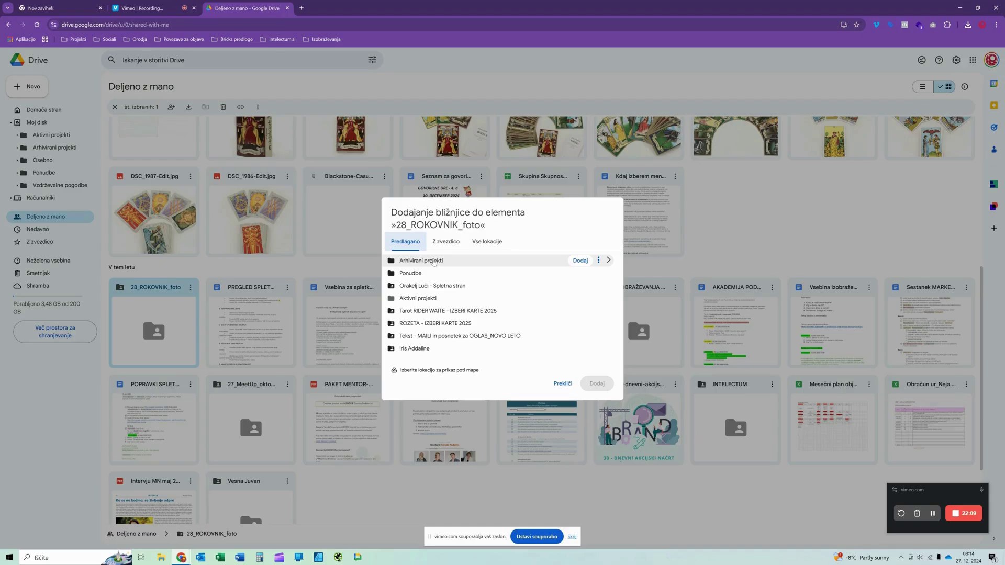
pyautogui.click(443, 245)
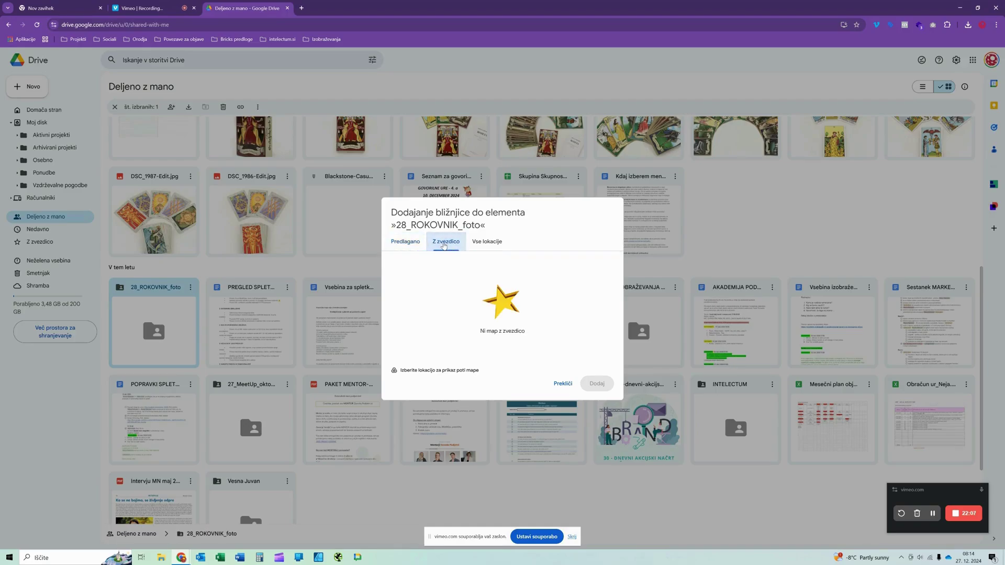
pyautogui.click(405, 244)
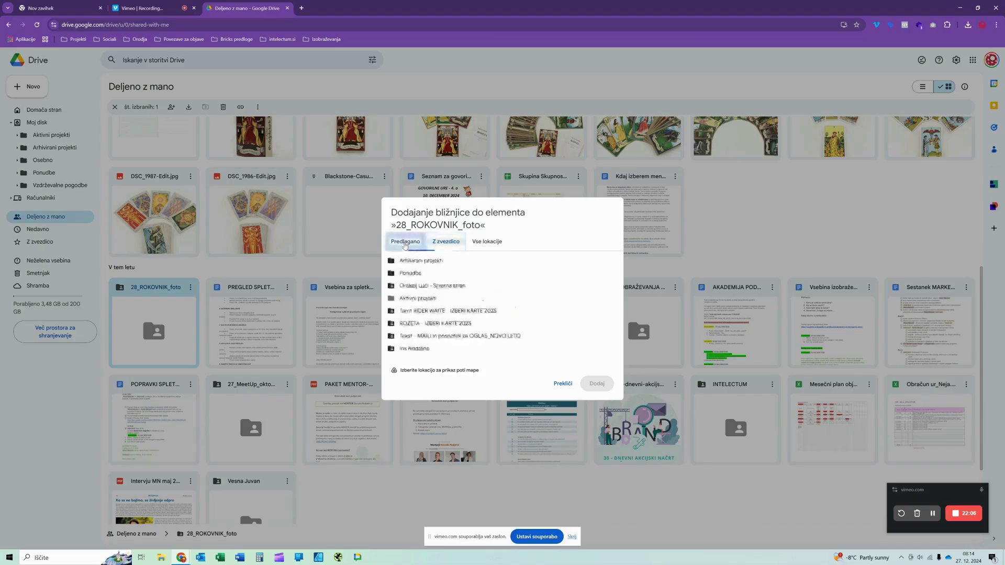
pyautogui.click(435, 240)
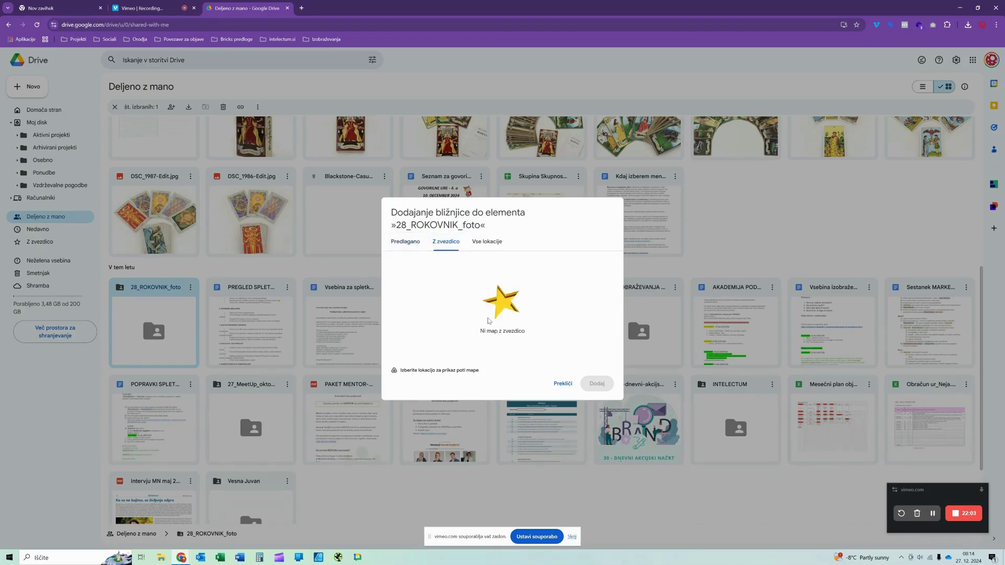
pyautogui.click(405, 243)
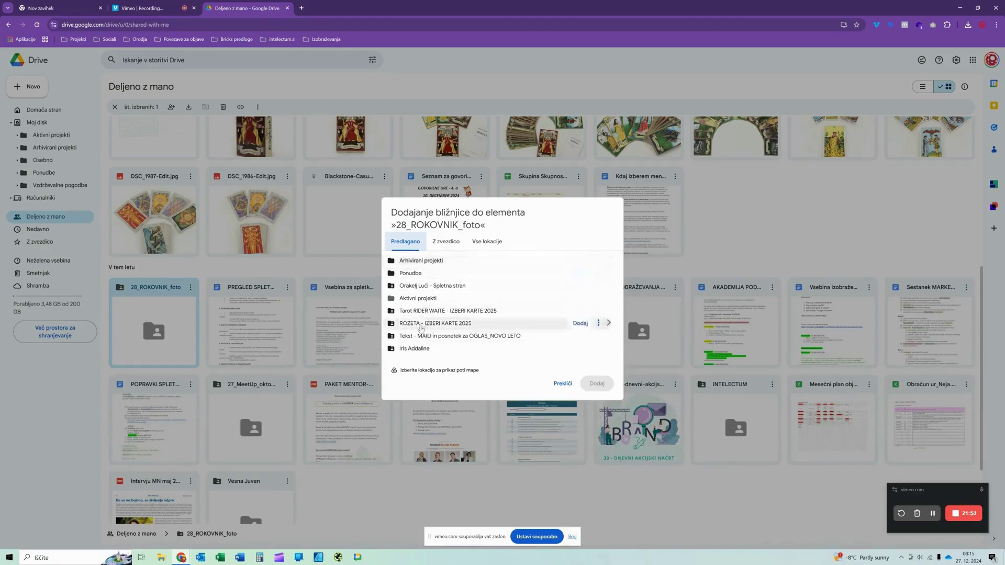
# - Look into Moj disk under Vse lokacije and add the 28_ROKOVNIK_foto shortcut directly to Moj disk
pyautogui.click(492, 241)
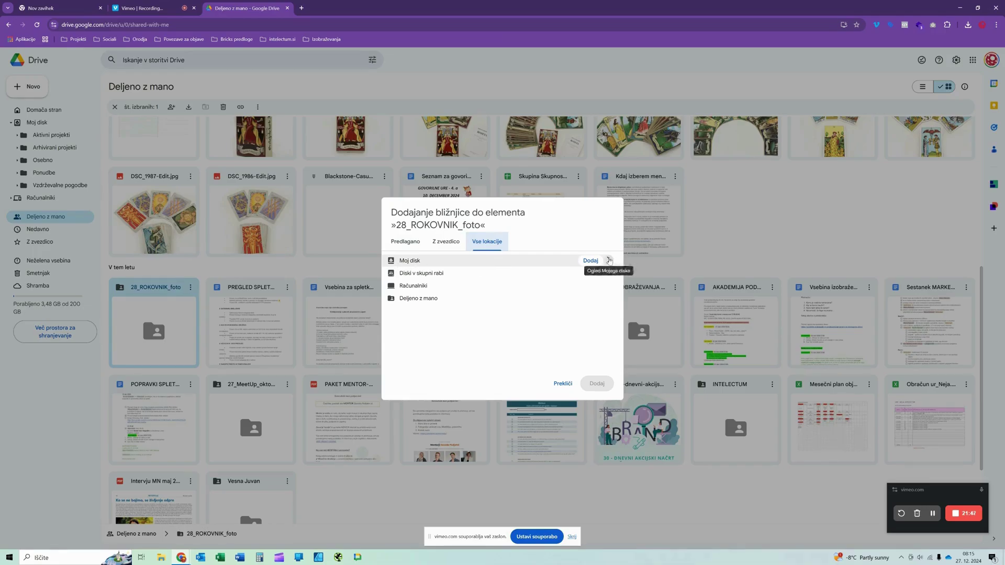
pyautogui.click(608, 260)
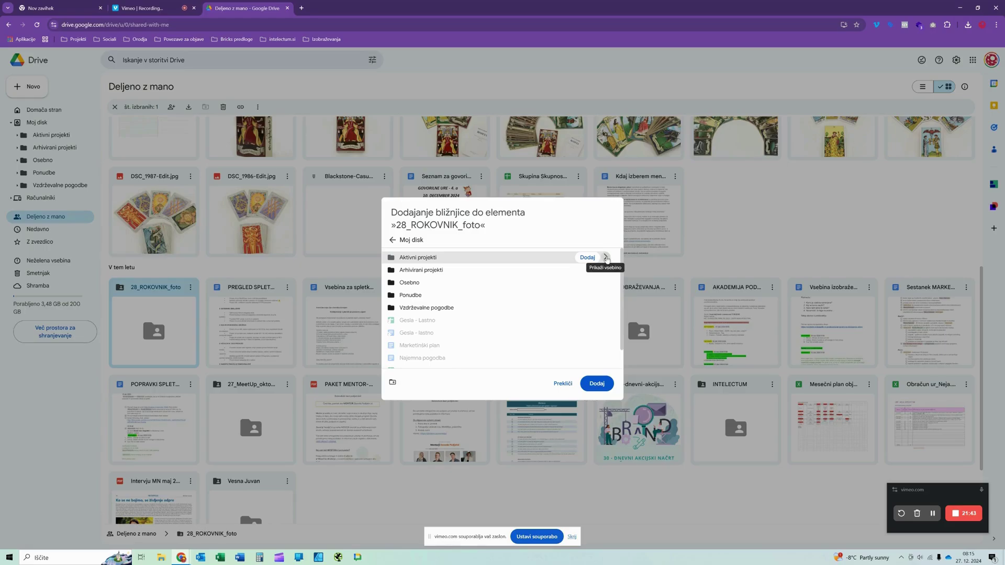
pyautogui.click(392, 239)
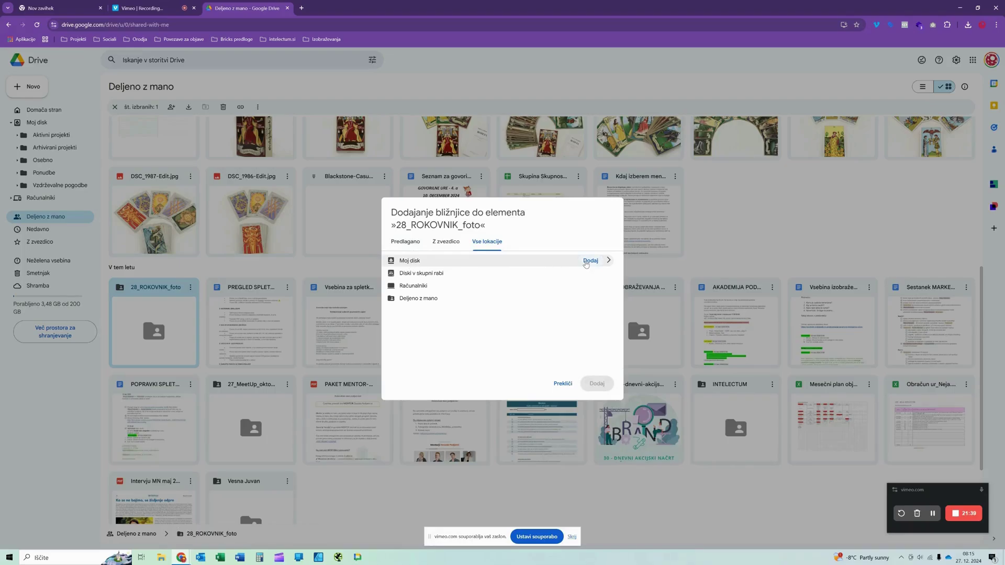
pyautogui.click(587, 261)
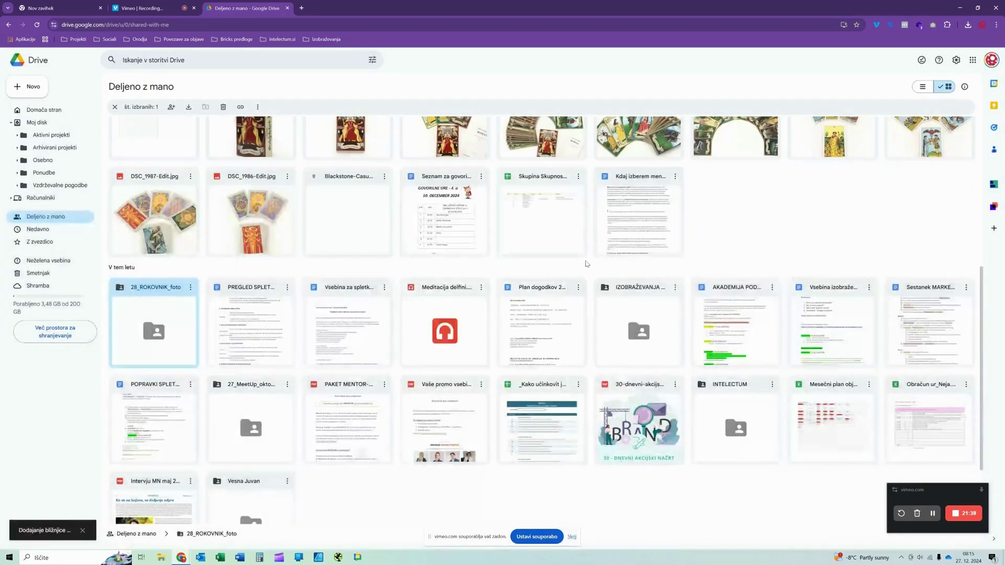
# - Check the shortcut in Moj disk, and inspect the Organiziranje options of the original 28_ROKOVNIK_foto folder in Deljeno z mano
pyautogui.click(46, 125)
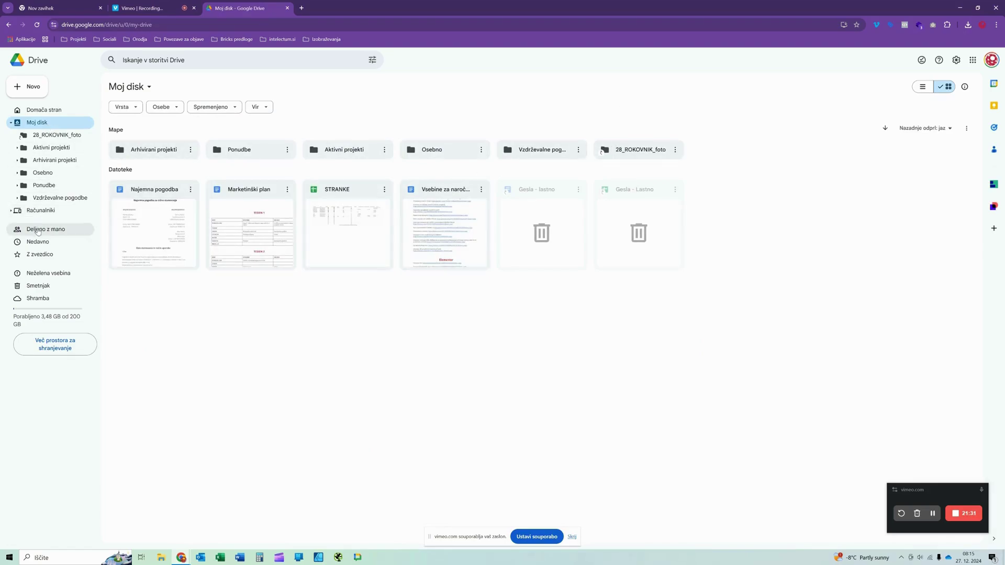
pyautogui.click(38, 231)
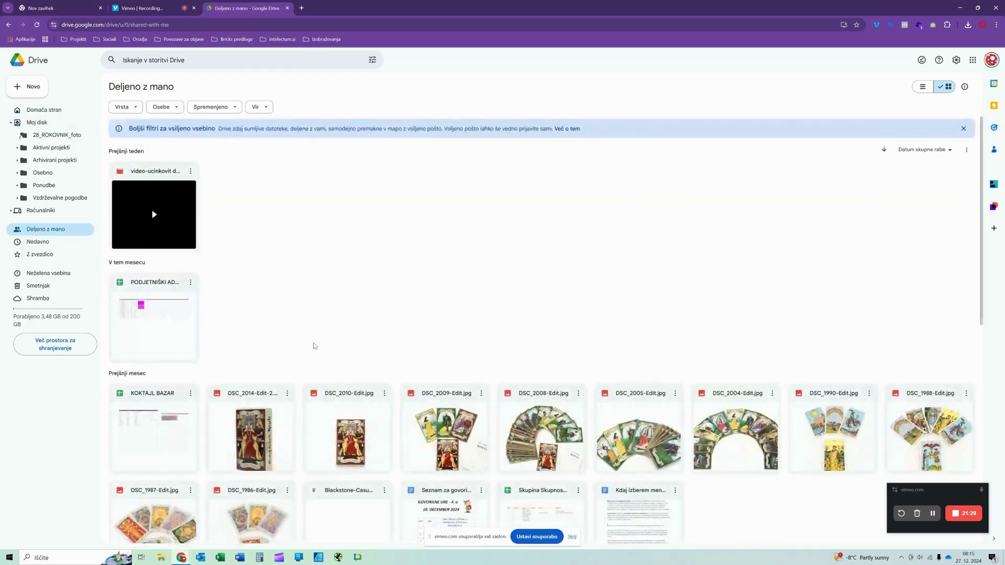
pyautogui.scroll(-4, 314, 346)
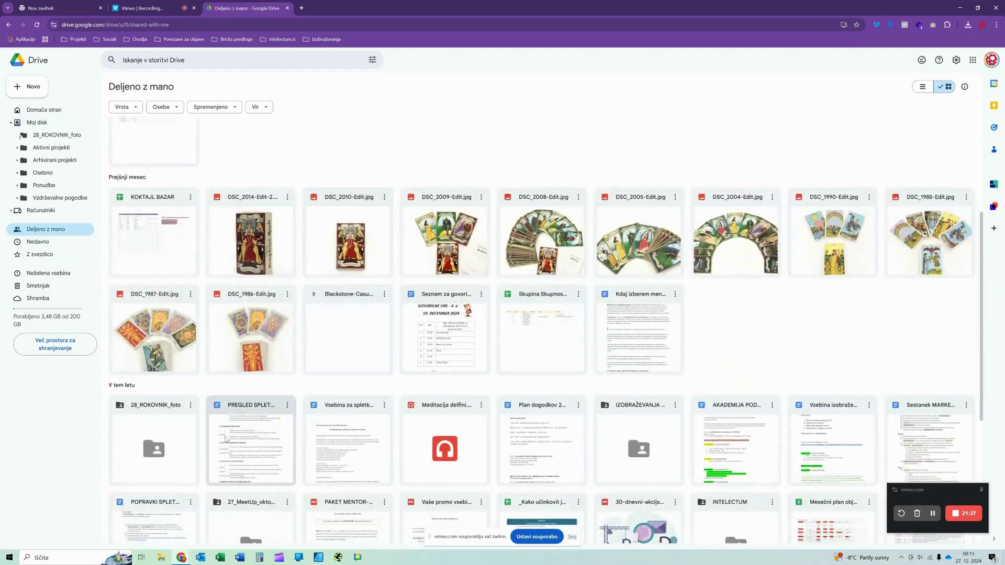
pyautogui.click(191, 406)
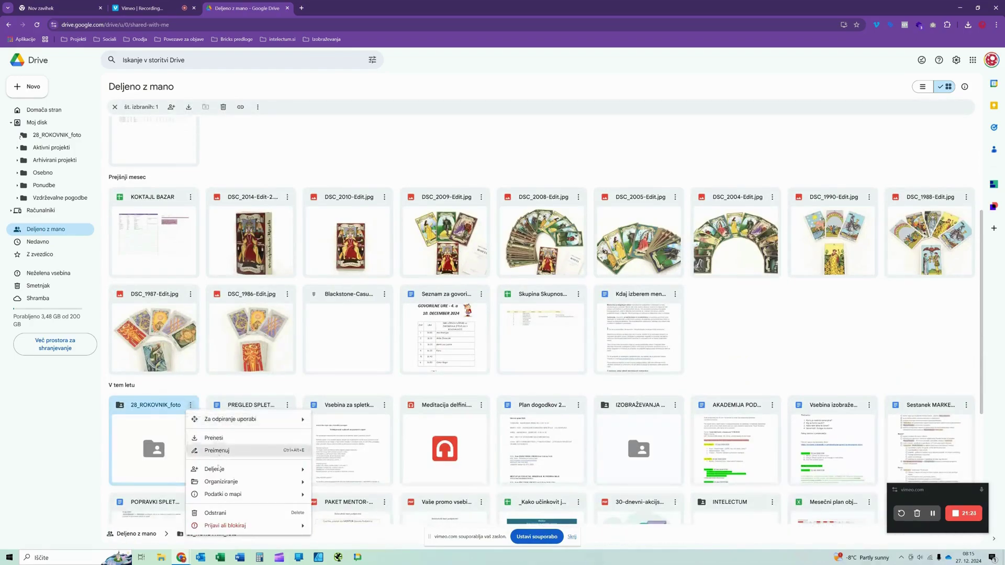
pyautogui.moveTo(218, 484)
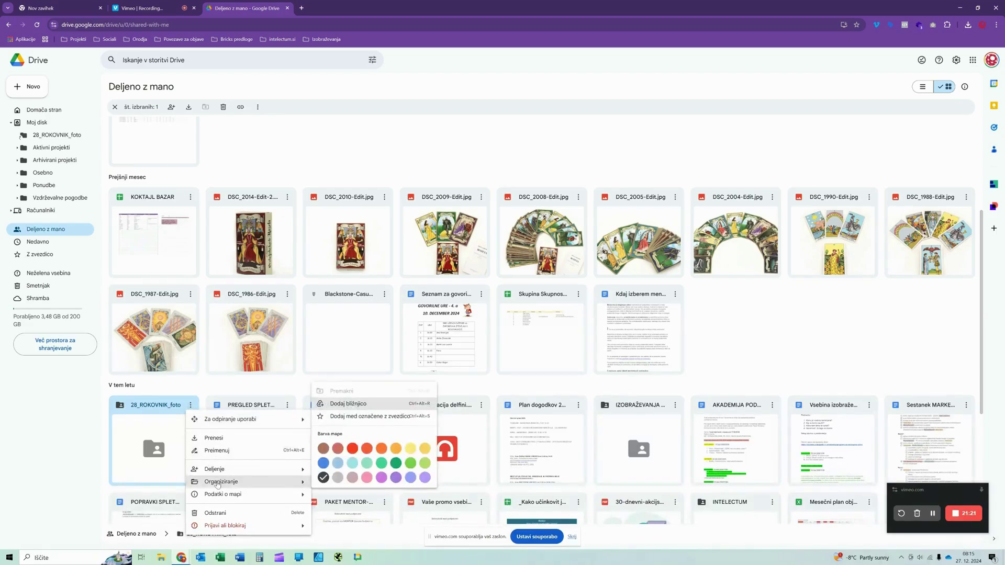
# - View the contents of the 28_ROKOVNIK_foto shortcut and move the shortcut from Moj disk to Smetnjak
pyautogui.click(36, 135)
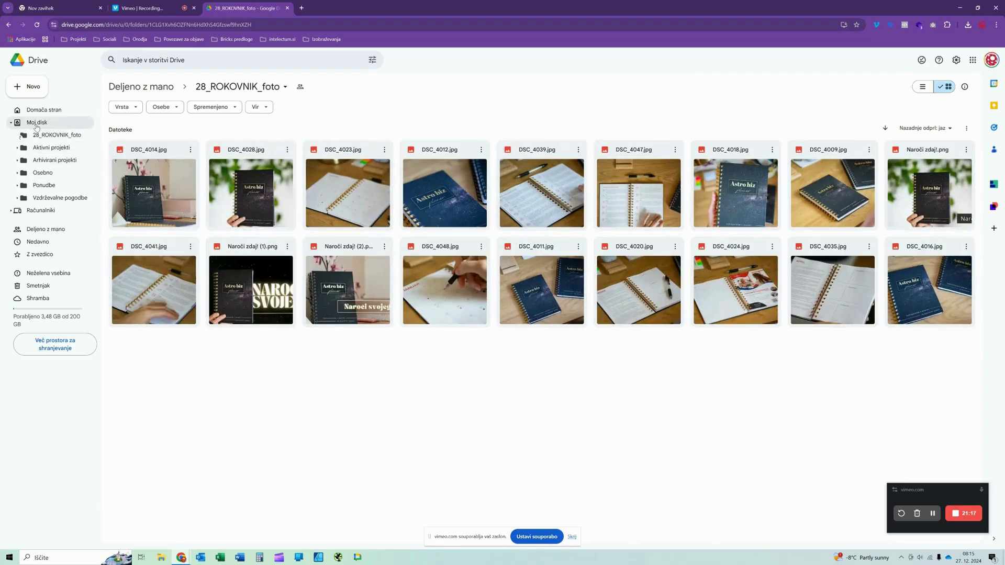
pyautogui.click(36, 125)
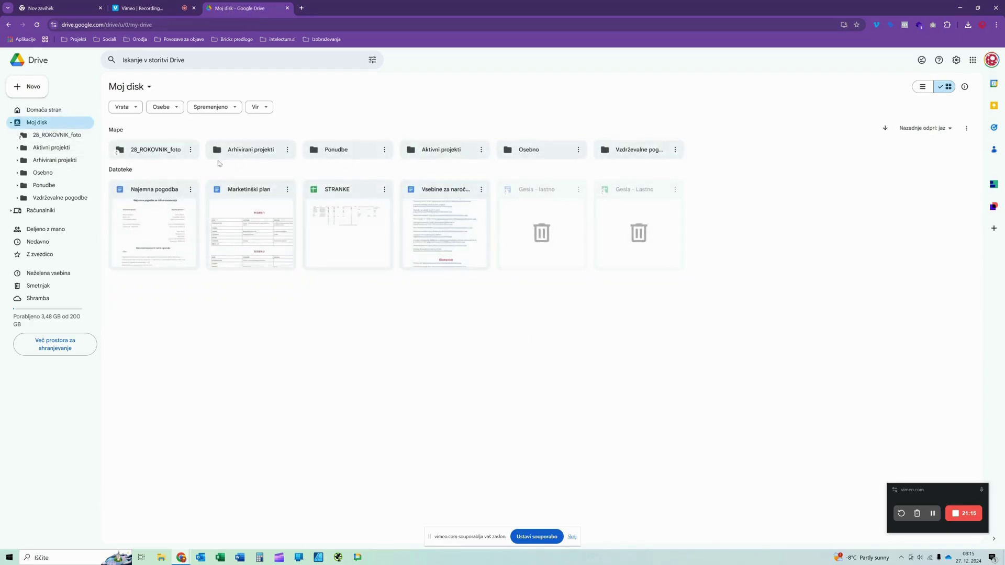
pyautogui.moveTo(161, 148)
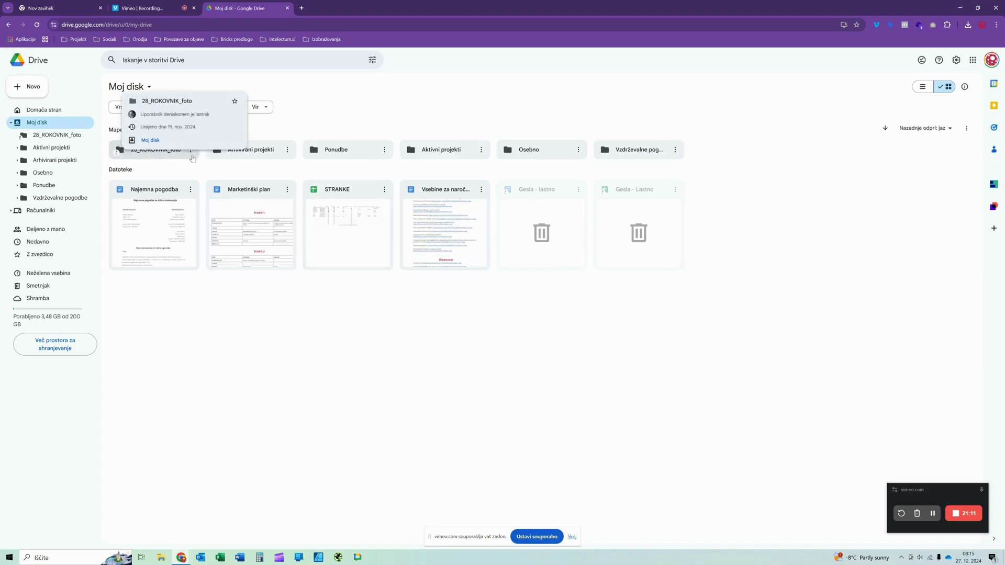
pyautogui.click(190, 150)
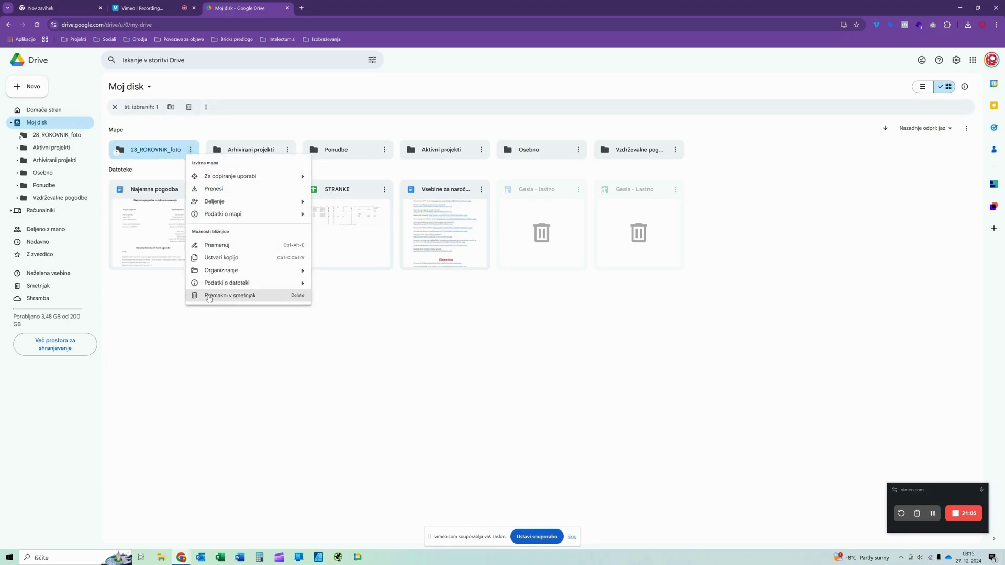
pyautogui.click(209, 296)
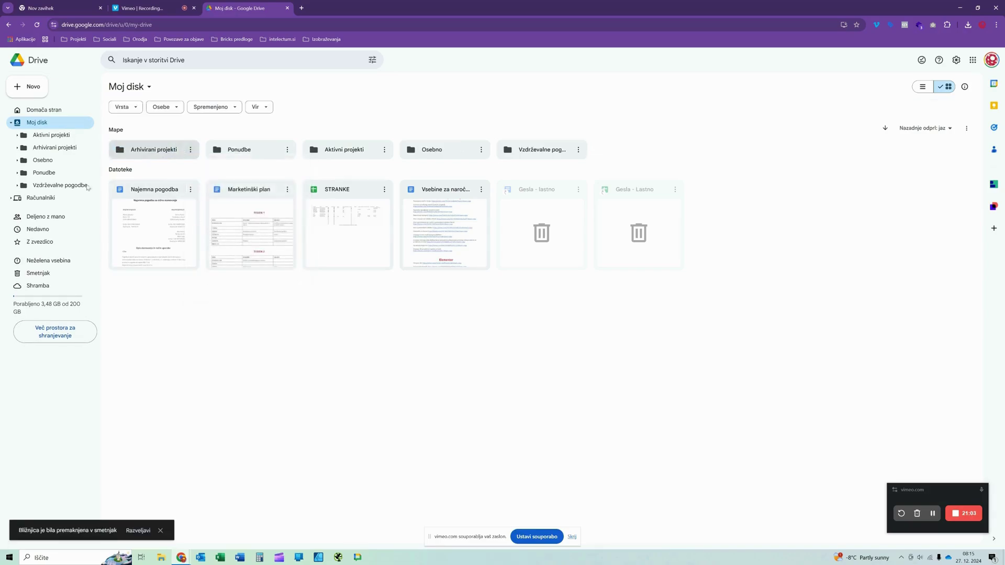
# - Check Deljeno z mano for the original 28_ROKOVNIK_foto folder in the V tem letu group
pyautogui.click(41, 217)
pyautogui.scroll(-5, 320, 285)
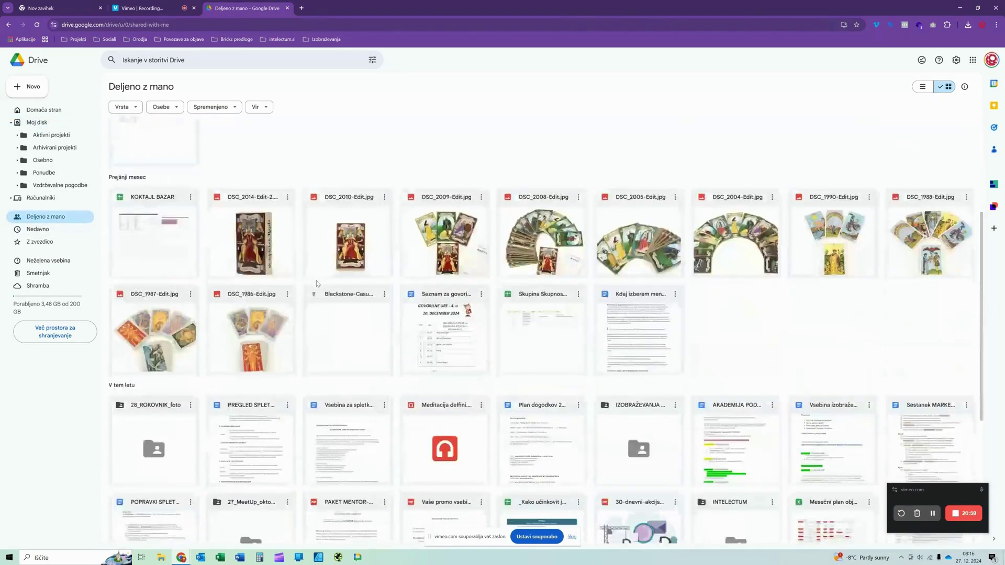
pyautogui.scroll(-3, 316, 283)
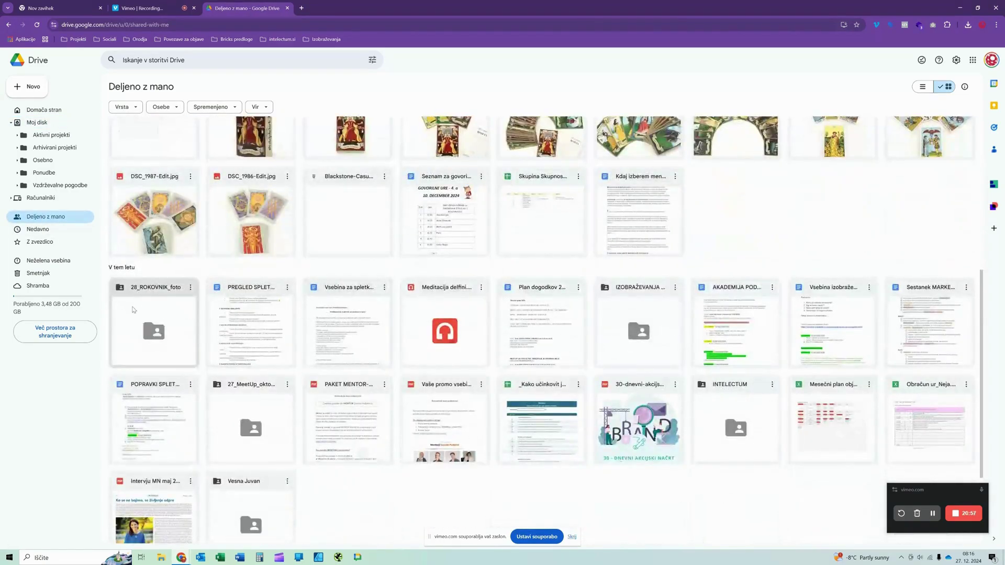
pyautogui.scroll(10, 163, 299)
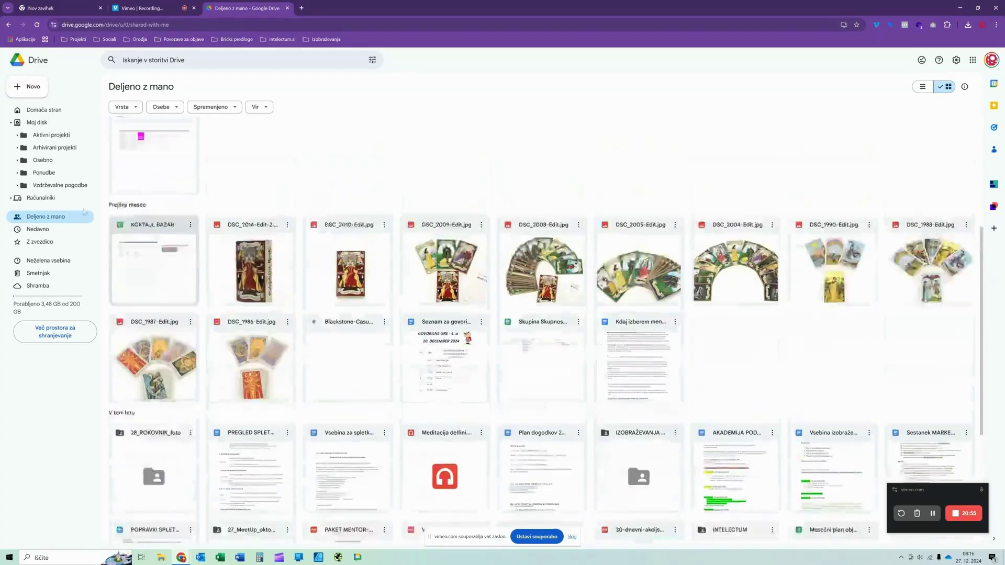
# - Look through the Aktivni projekti and Arhivirani projekti folders and return to the Moj disk overview
pyautogui.click(35, 122)
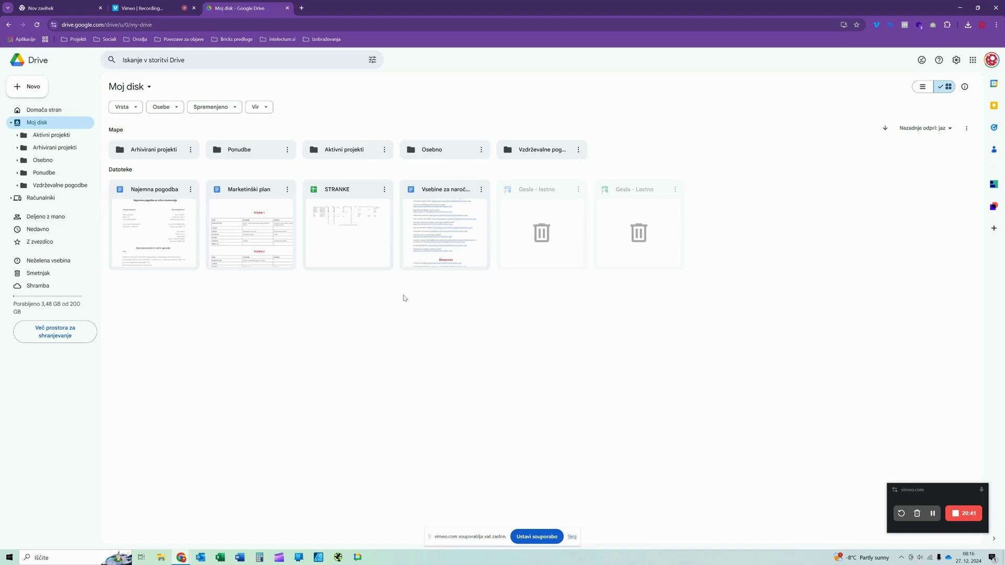
pyautogui.click(48, 135)
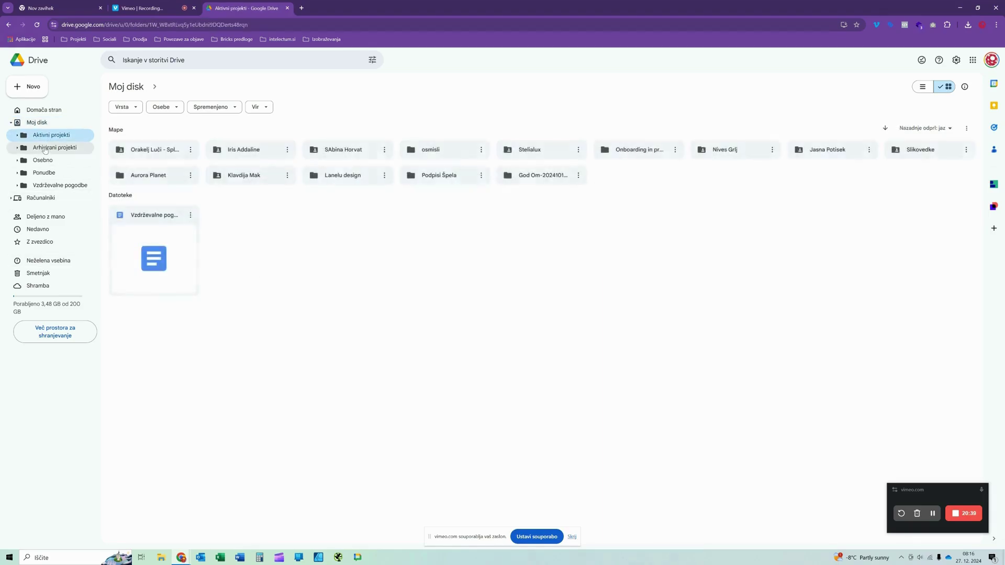
pyautogui.click(45, 148)
pyautogui.click(37, 123)
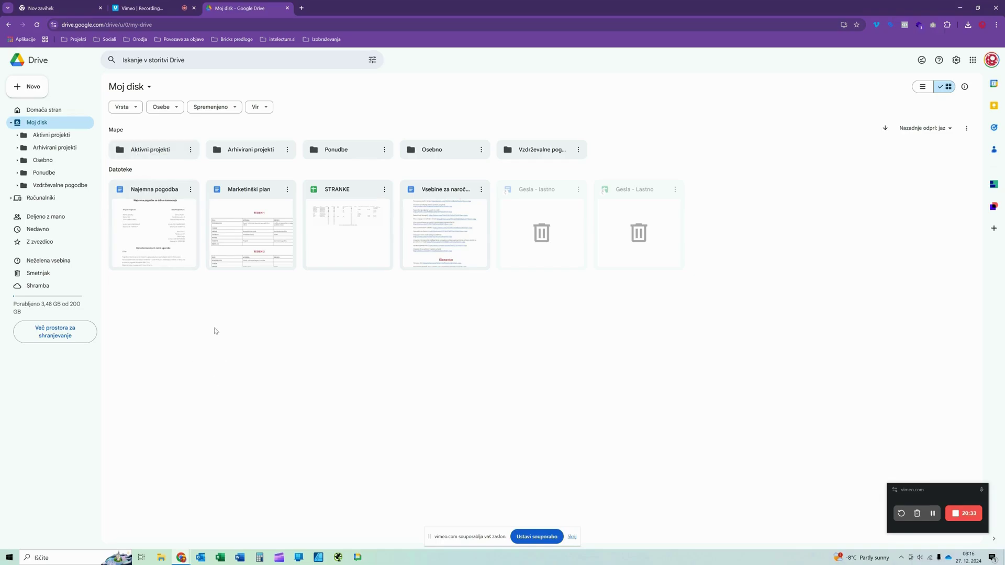
# - Create a new folder named "Moja nova mapa za projekt" in Moj disk
pyautogui.rightClick(215, 330)
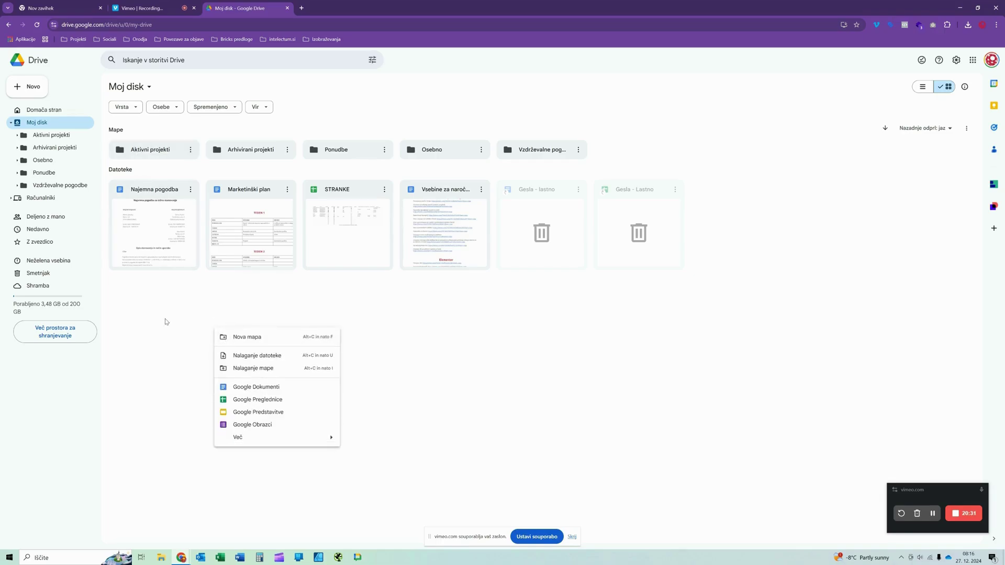
pyautogui.click(166, 321)
pyautogui.rightClick(635, 157)
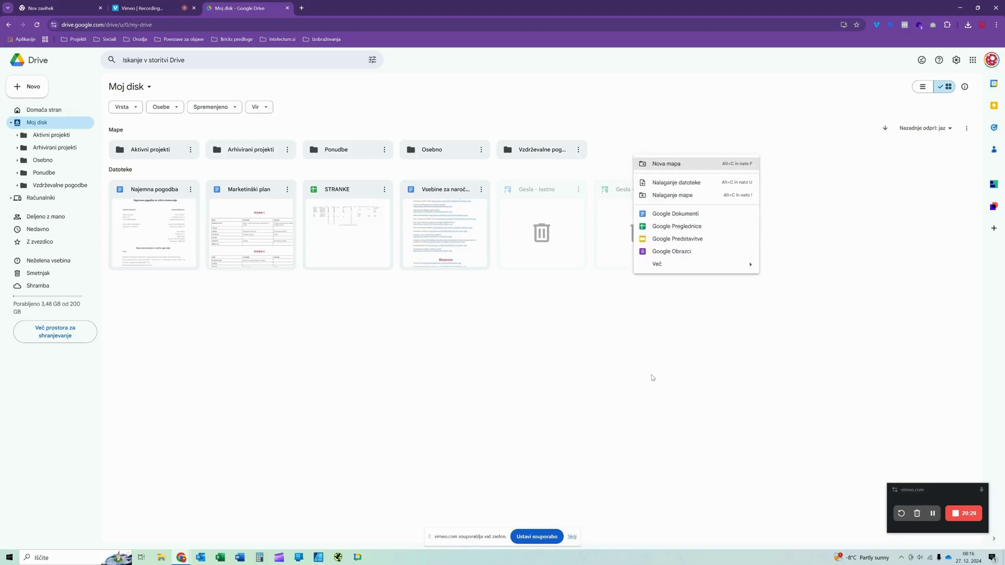
pyautogui.rightClick(646, 375)
pyautogui.rightClick(598, 326)
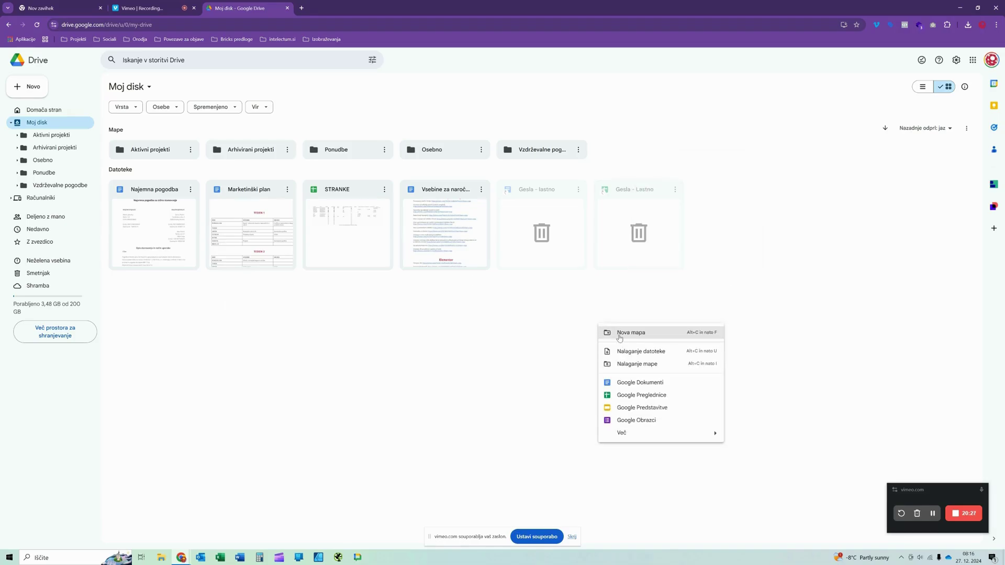
pyautogui.click(619, 335)
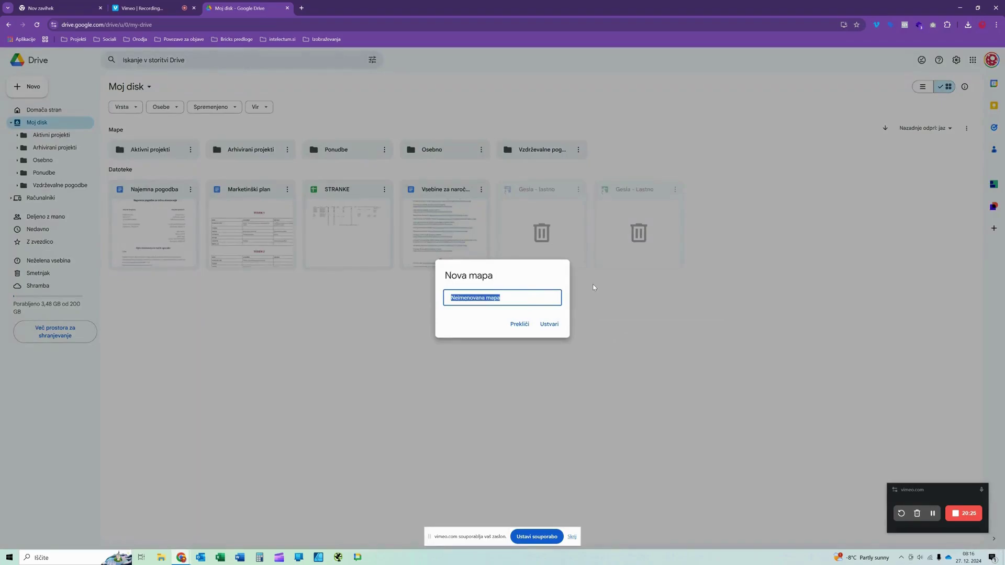
pyautogui.write('Moja nova mapa za projekt')
pyautogui.press('Return')
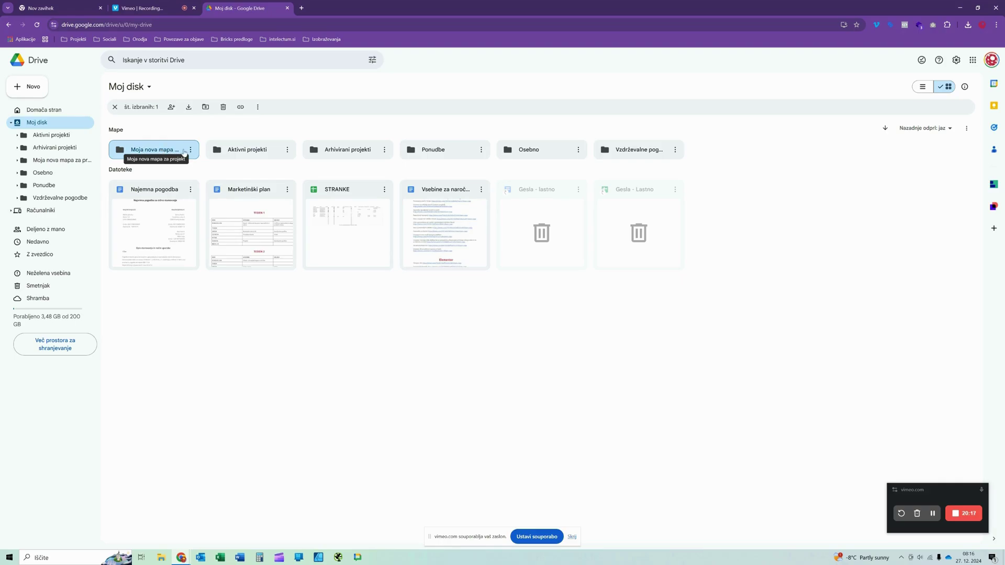
# - Open the "Moja nova mapa za projekt" folder and review the options for adding new items, including the additional apps
pyautogui.click(190, 150)
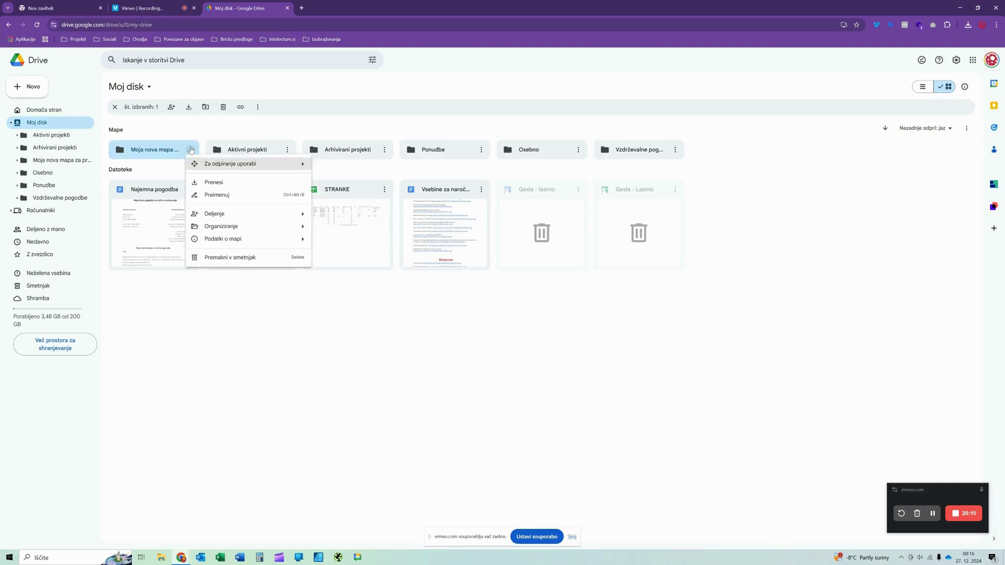
pyautogui.doubleClick(153, 151)
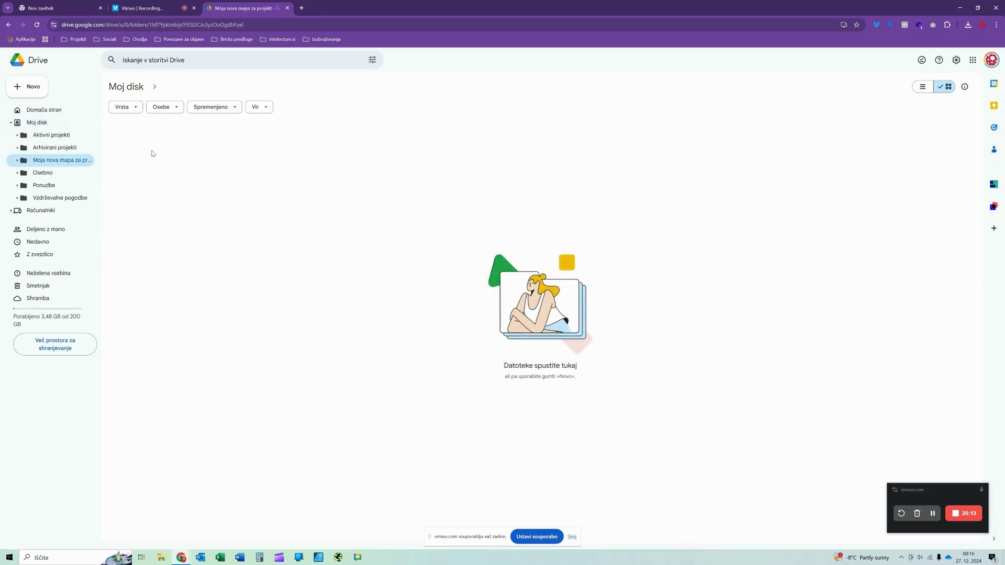
pyautogui.rightClick(293, 234)
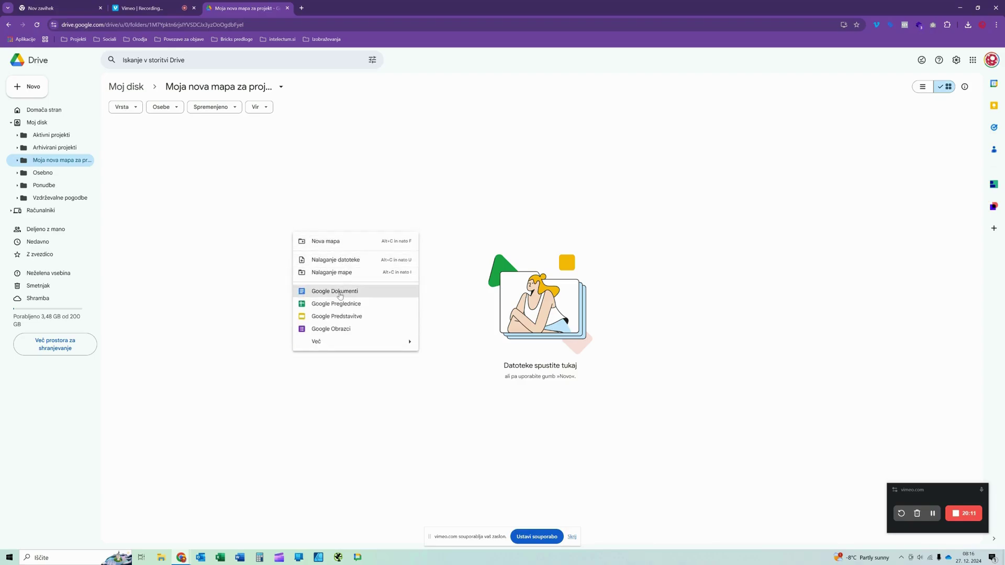
pyautogui.rightClick(197, 245)
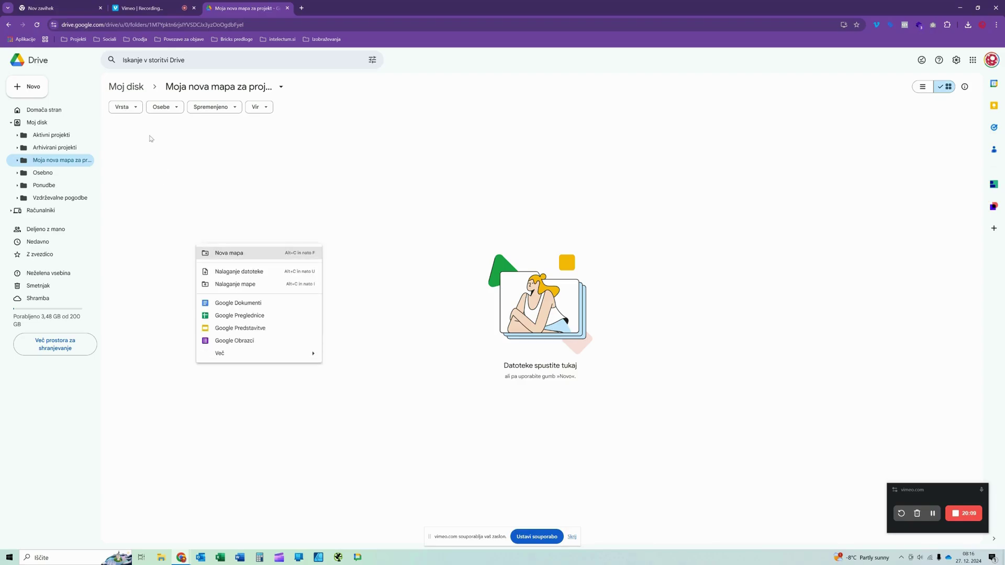
pyautogui.click(7, 86)
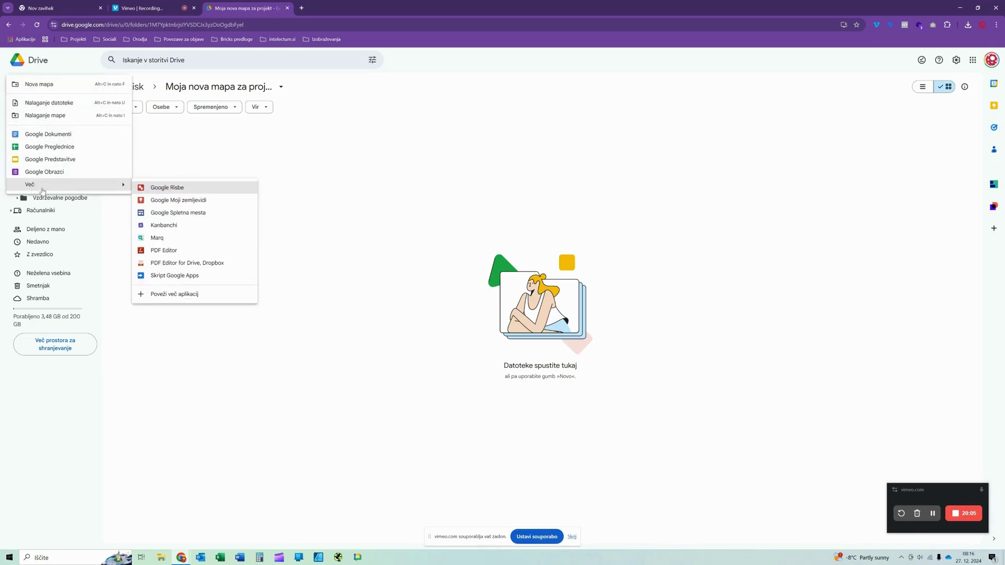
pyautogui.click(289, 187)
# - Start a file upload into the project folder, browse to the local Prenova spletne strani folder, and cancel the upload
pyautogui.rightClick(279, 186)
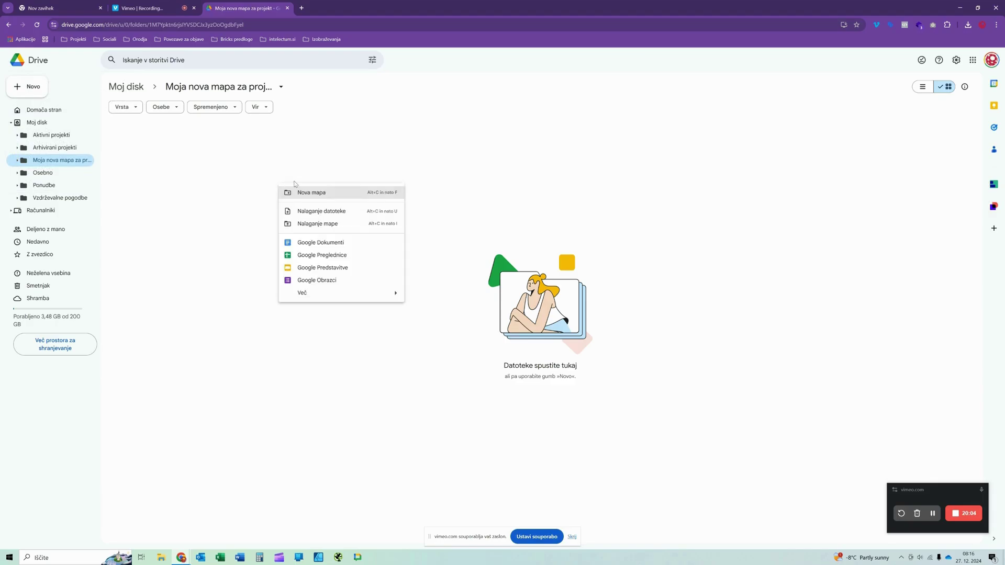
pyautogui.click(308, 216)
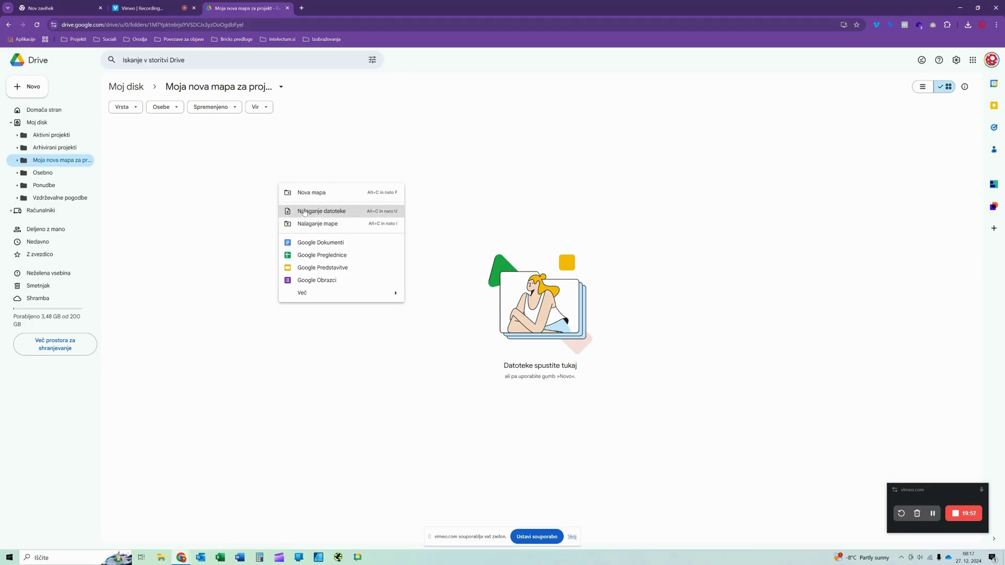
pyautogui.doubleClick(379, 269)
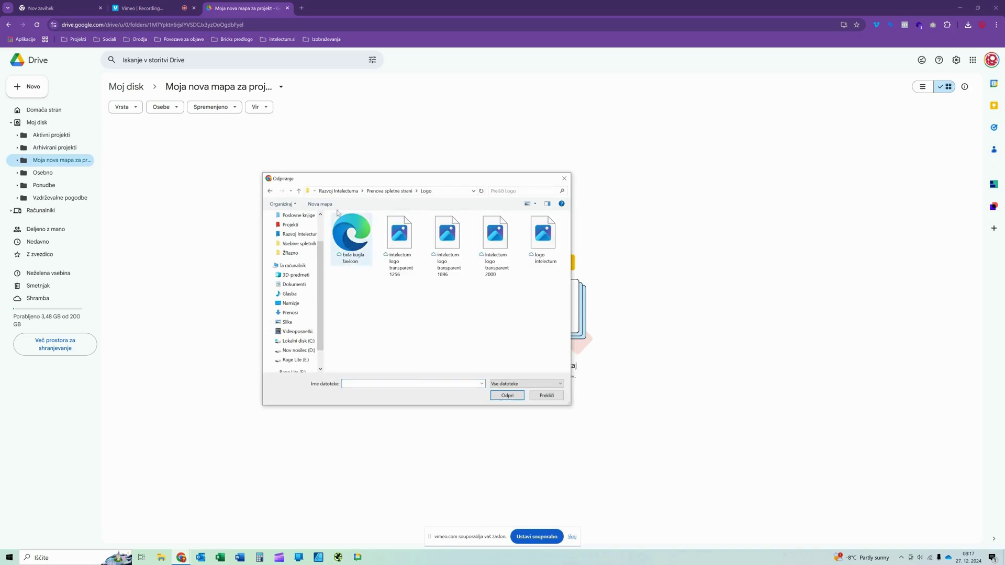
pyautogui.click(388, 190)
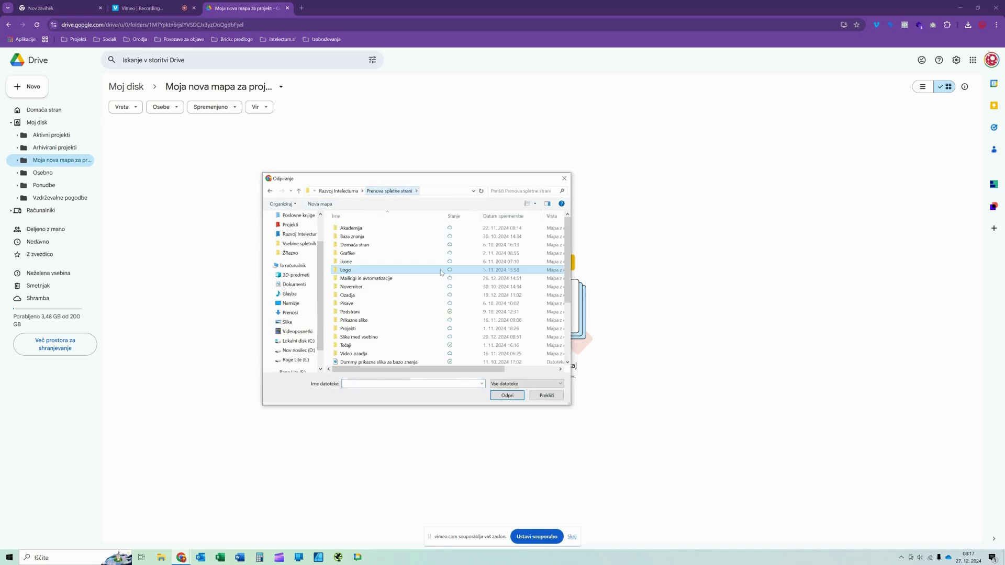
pyautogui.click(546, 395)
# - Start a folder upload into the project folder, select the local Grafike folder, and cancel the upload
pyautogui.rightClick(246, 236)
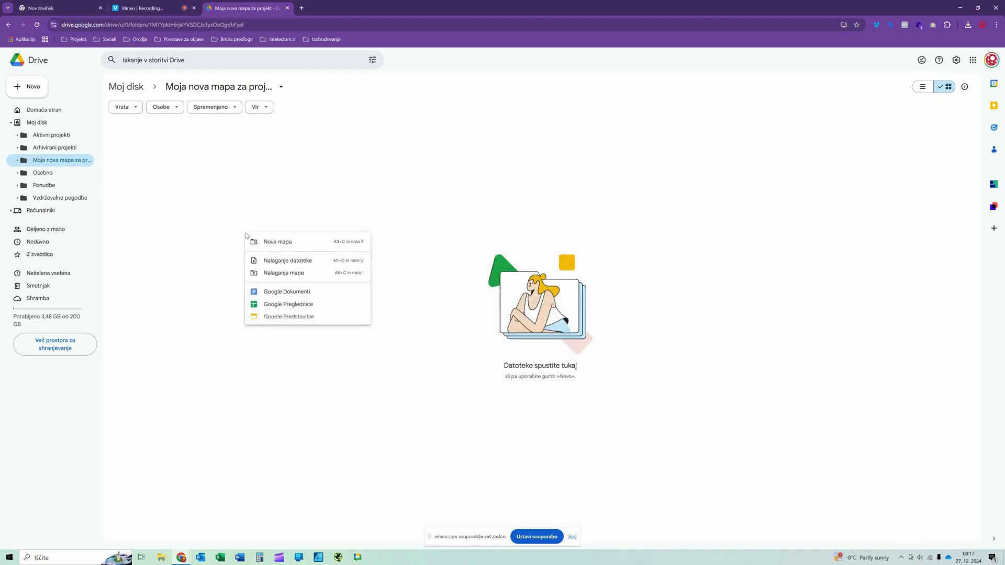
pyautogui.click(272, 273)
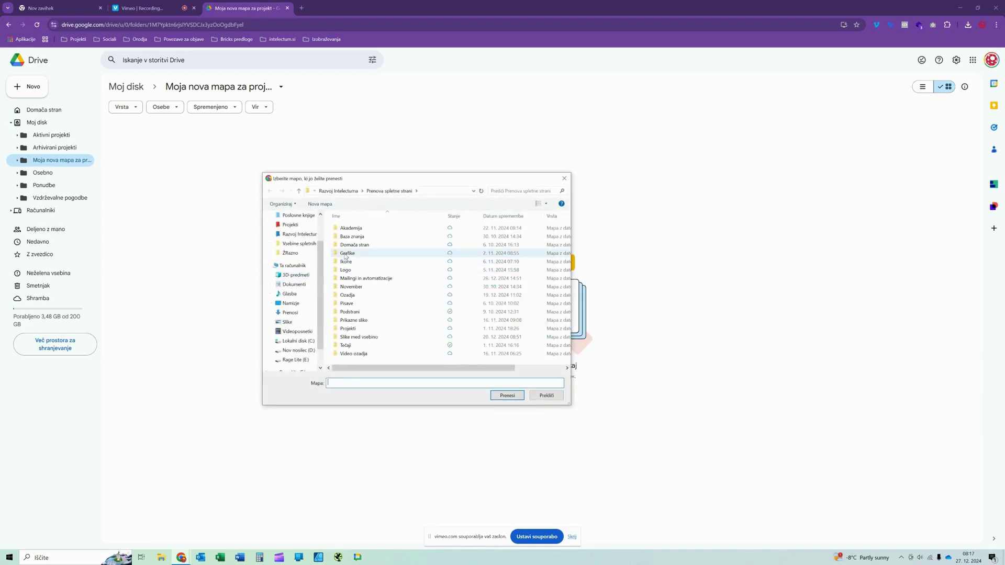
pyautogui.click(346, 254)
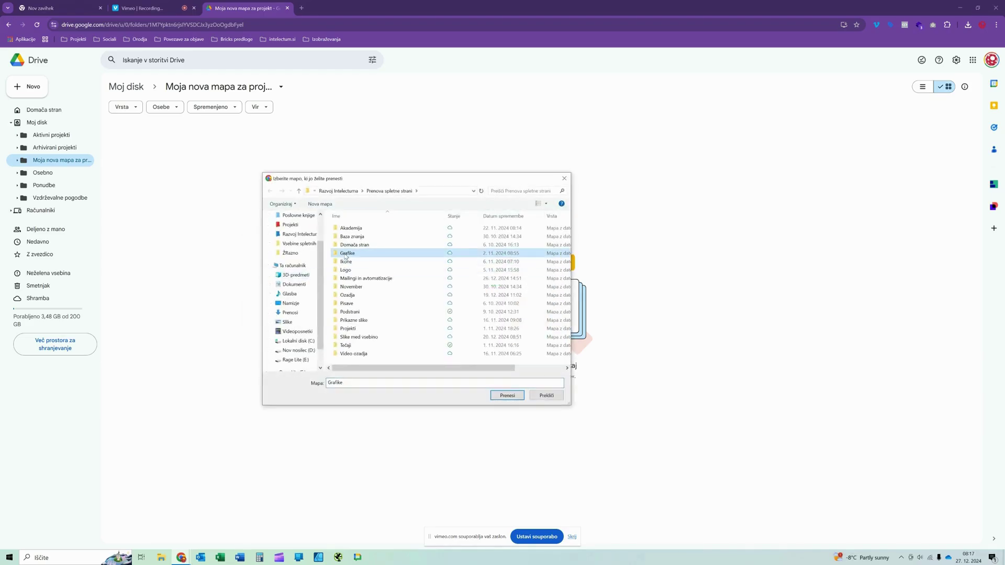
pyautogui.click(547, 396)
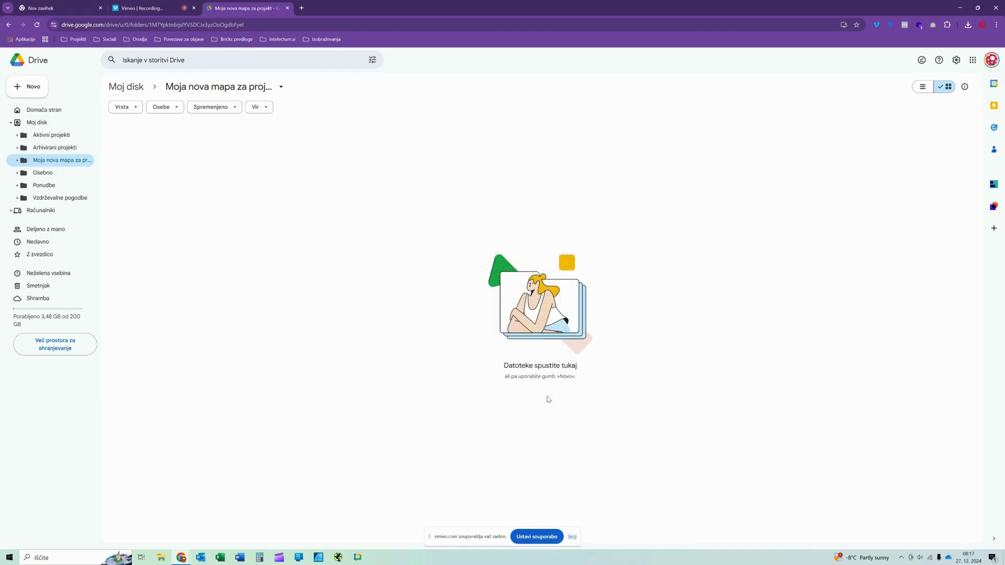
# - Reopen "Moja nova mapa za projekt" from Moj disk, create a blank Google Dokumenti document in it, and close the document
pyautogui.click(126, 86)
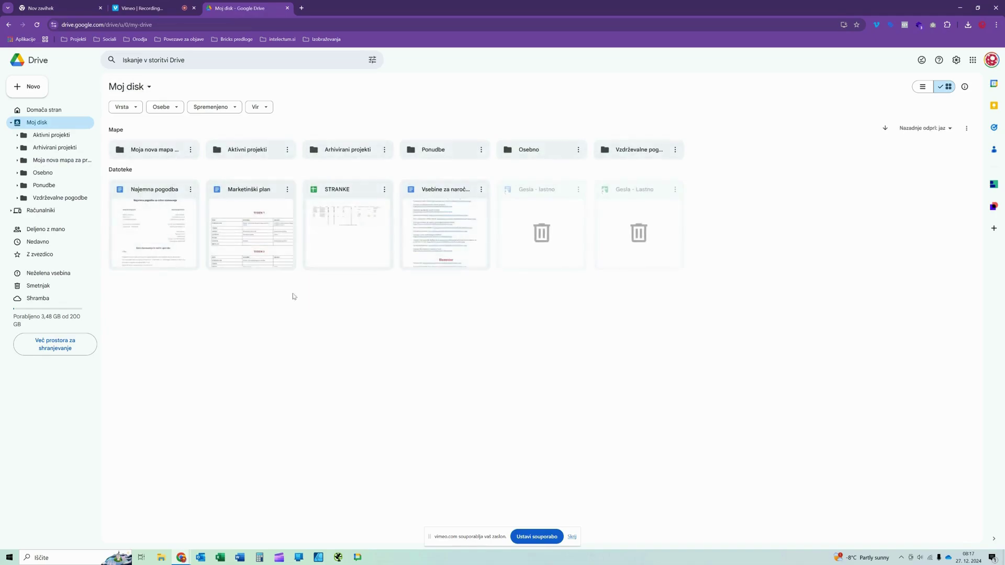
pyautogui.click(76, 163)
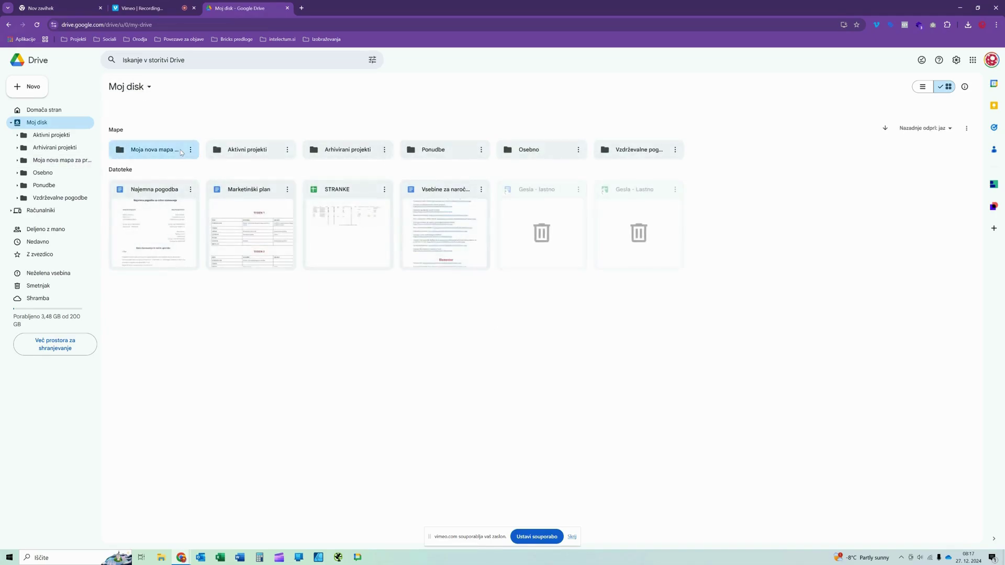
pyautogui.rightClick(381, 264)
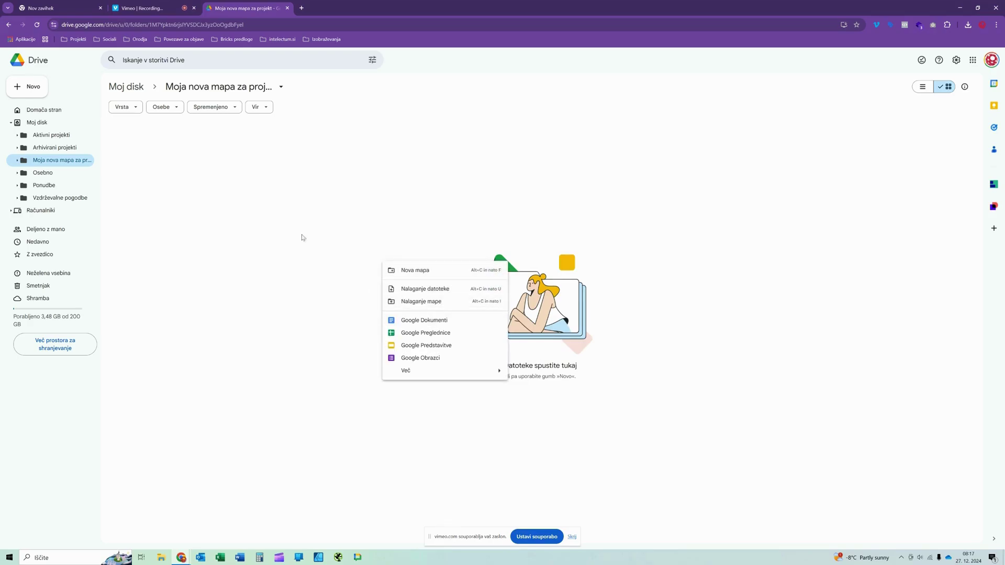
pyautogui.rightClick(313, 218)
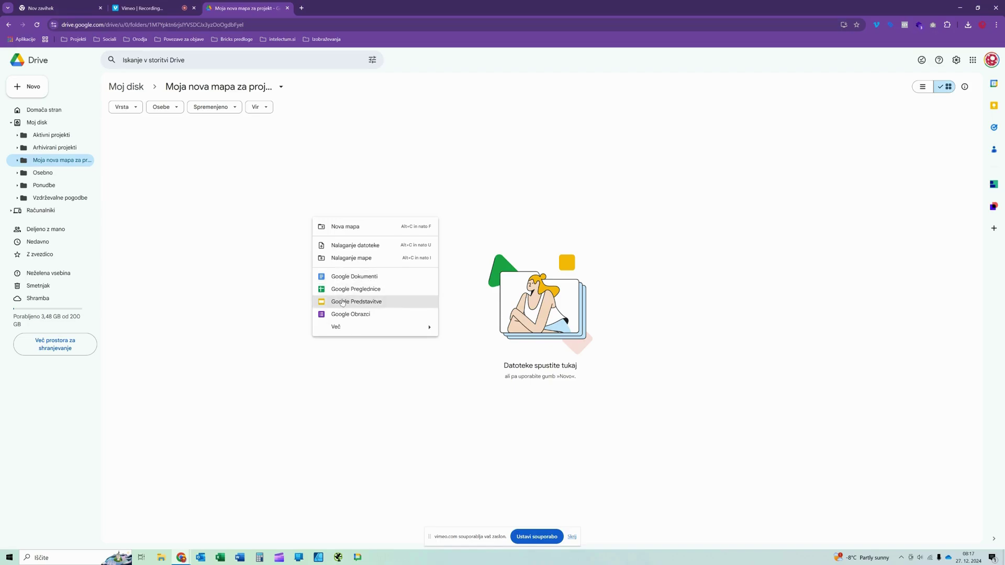
pyautogui.moveTo(333, 329)
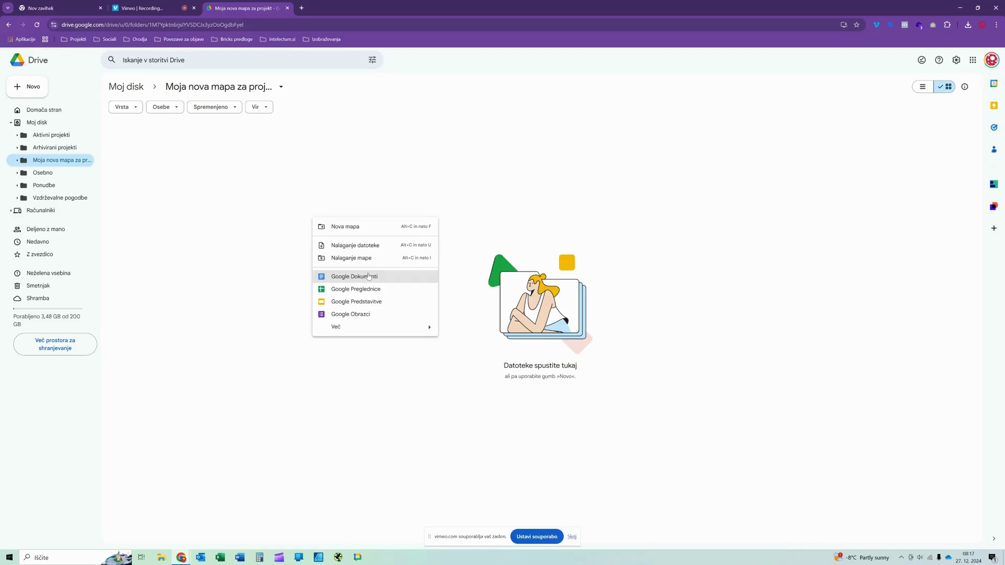
pyautogui.click(369, 275)
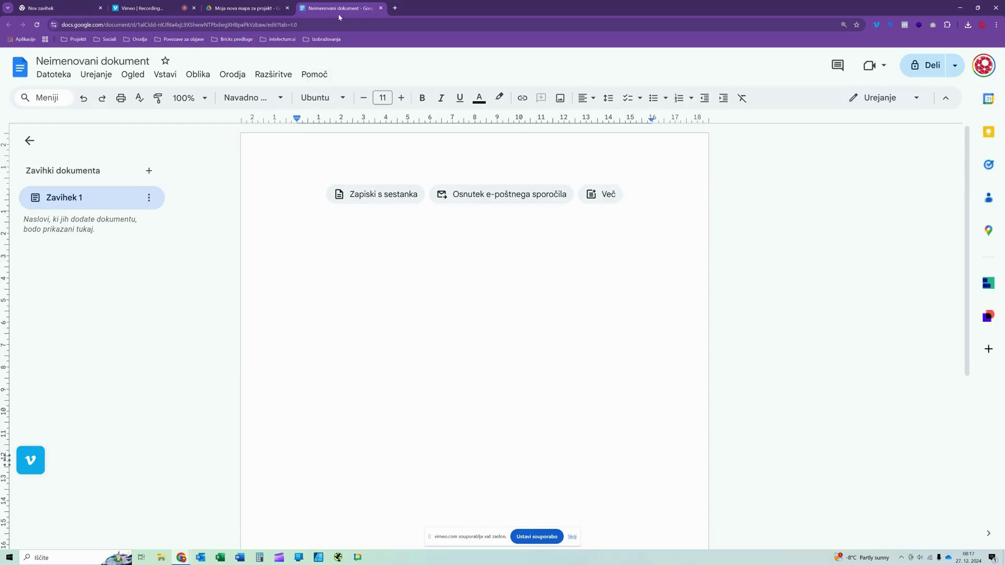
pyautogui.click(381, 8)
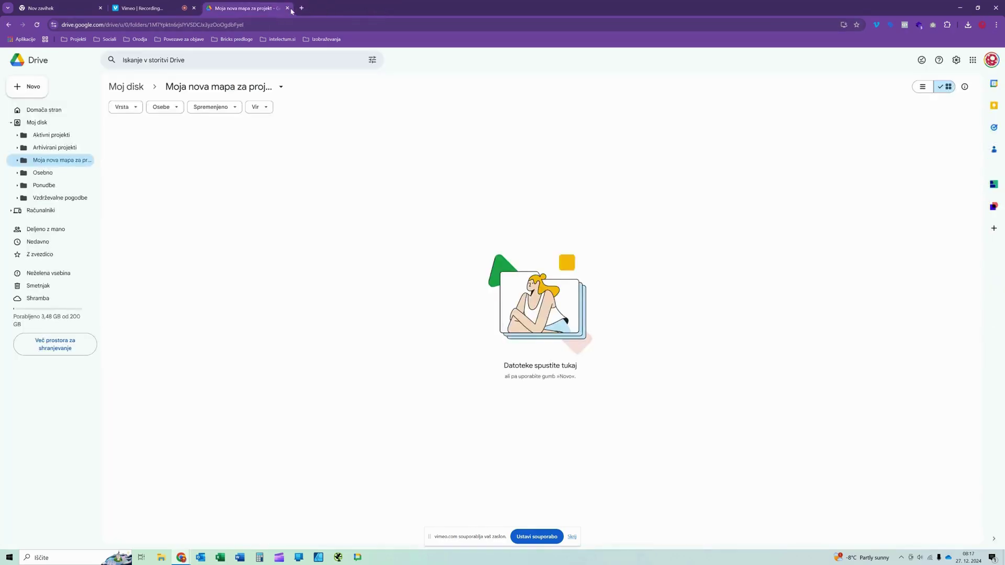